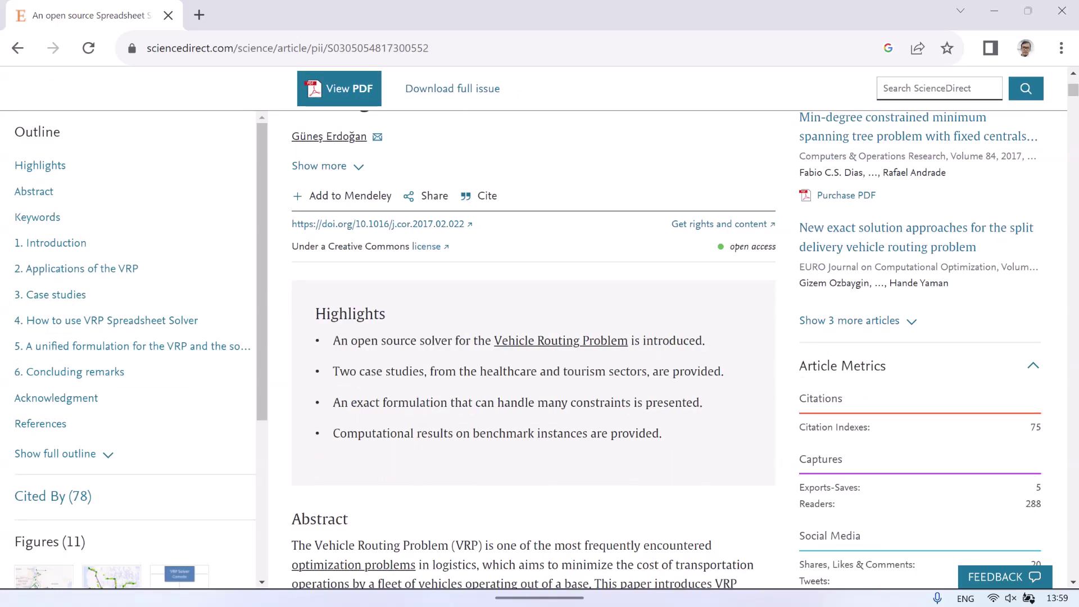
scroll(532, 337, down, 3)
scroll(533, 337, down, 3)
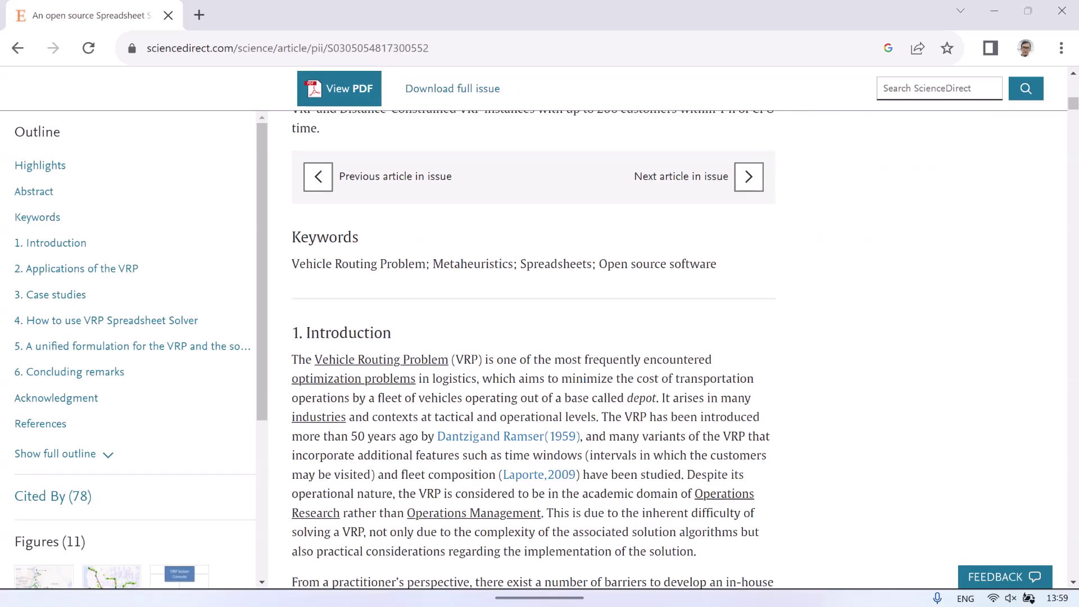
scroll(521, 402, down, 4)
scroll(521, 403, down, 4)
scroll(521, 403, down, 4)
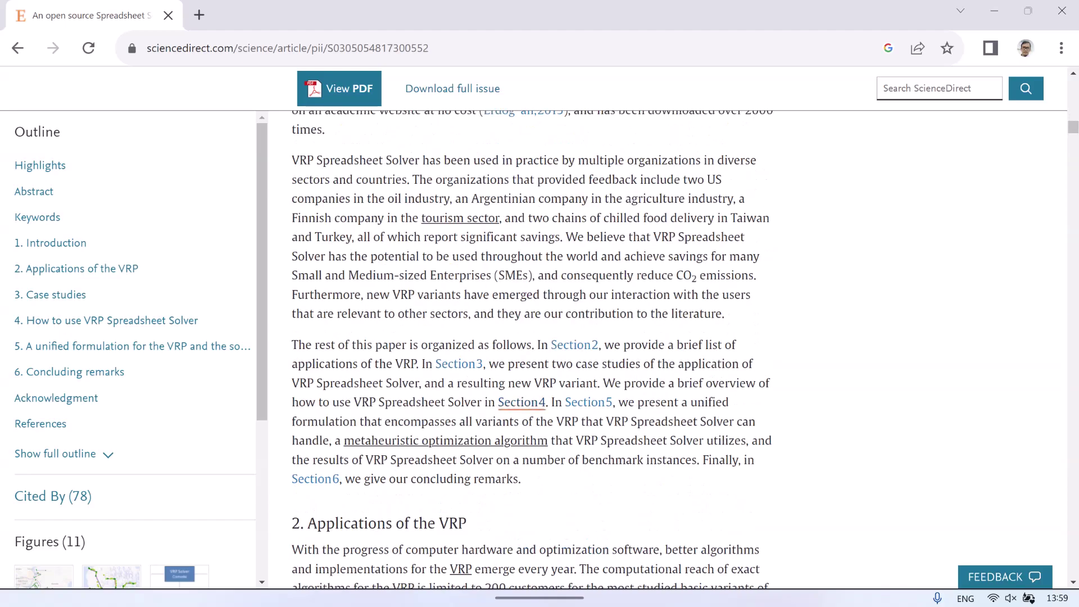
scroll(533, 338, down, 5)
scroll(532, 338, down, 5)
scroll(533, 337, down, 5)
scroll(533, 338, down, 4)
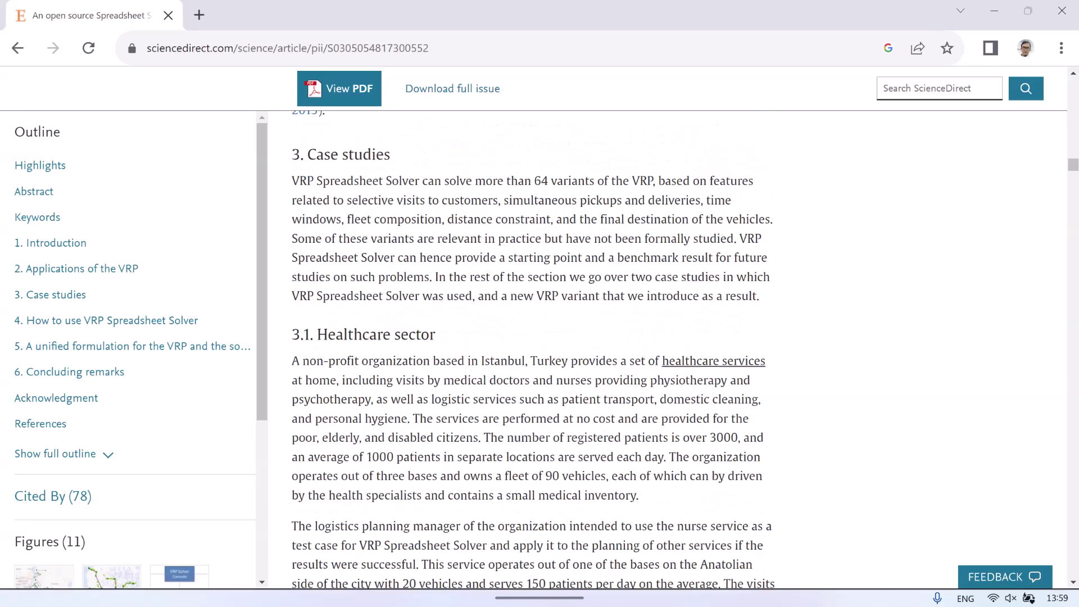
scroll(533, 337, down, 5)
scroll(533, 338, down, 8)
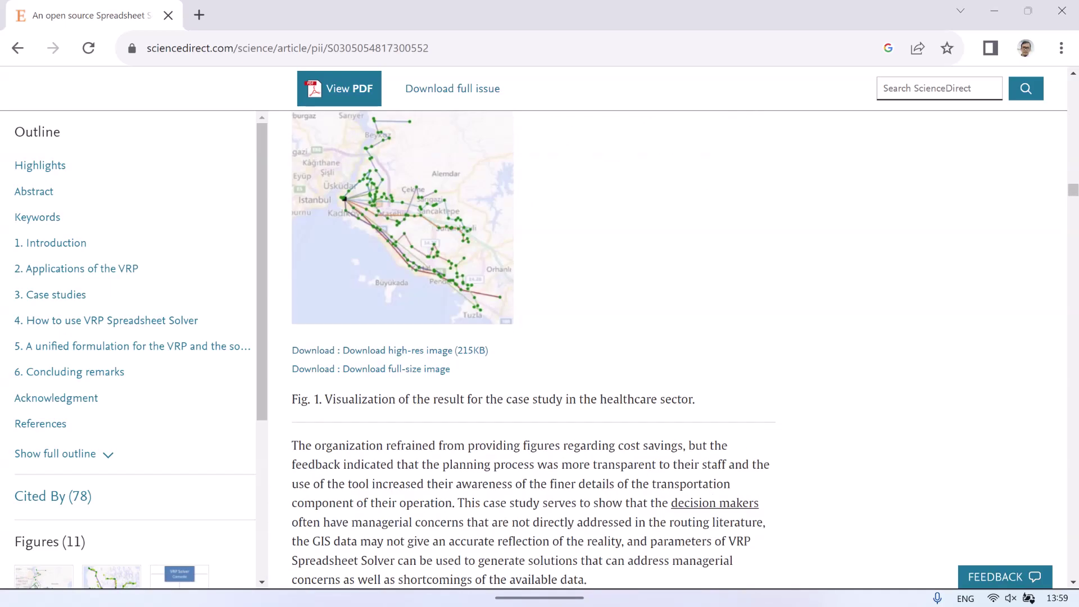
scroll(532, 338, down, 5)
scroll(533, 338, down, 3)
scroll(532, 338, down, 2)
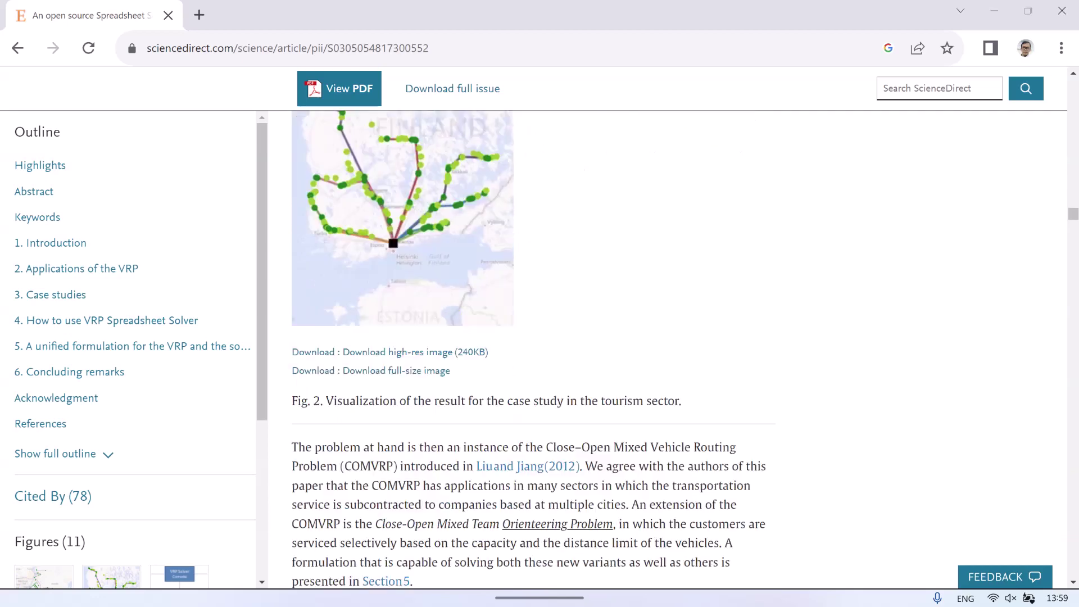
scroll(533, 338, down, 3)
scroll(533, 337, down, 5)
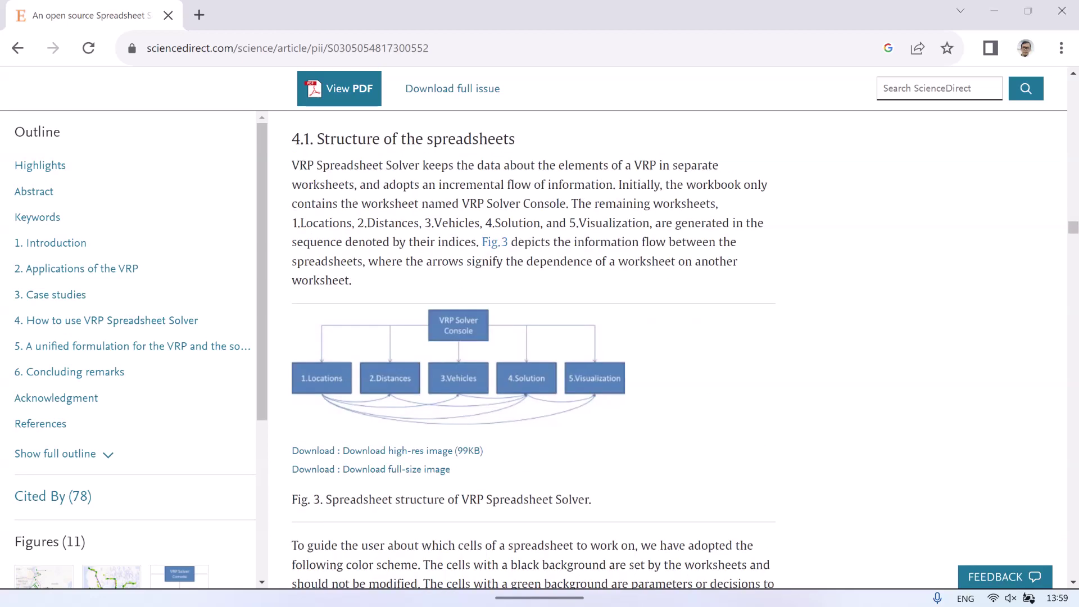
scroll(532, 338, down, 6)
scroll(534, 337, down, 3)
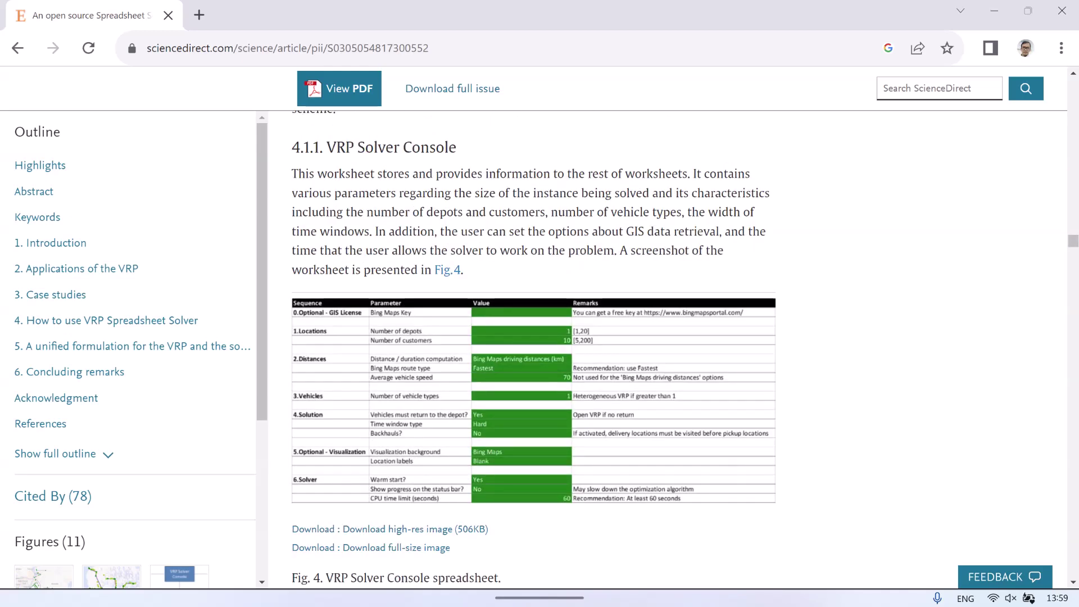
scroll(533, 337, down, 4)
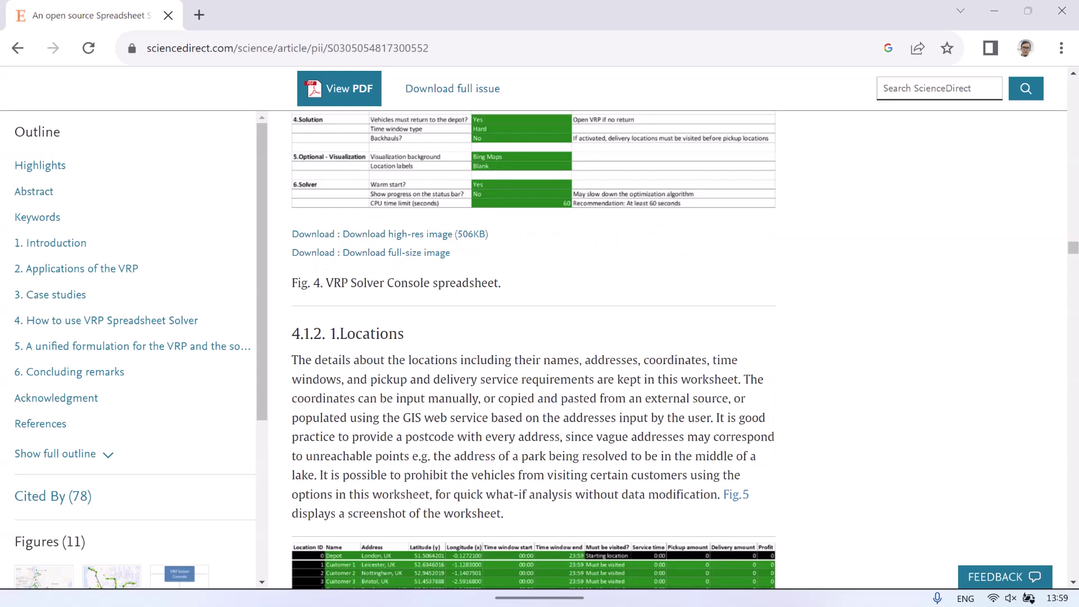
scroll(534, 337, down, 3)
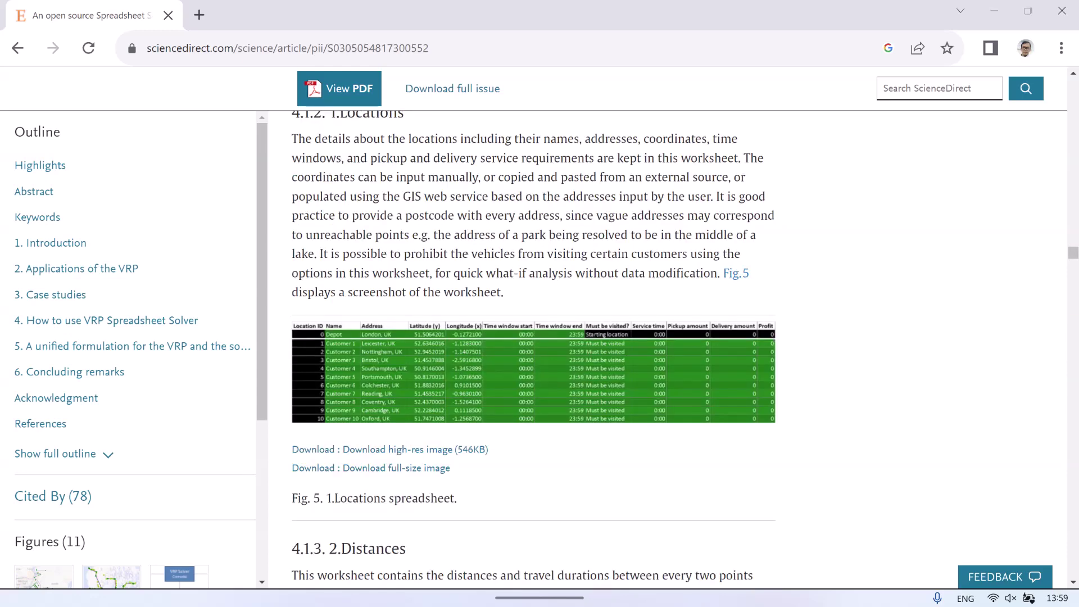
scroll(533, 337, down, 2)
scroll(533, 337, down, 4)
scroll(533, 337, down, 2)
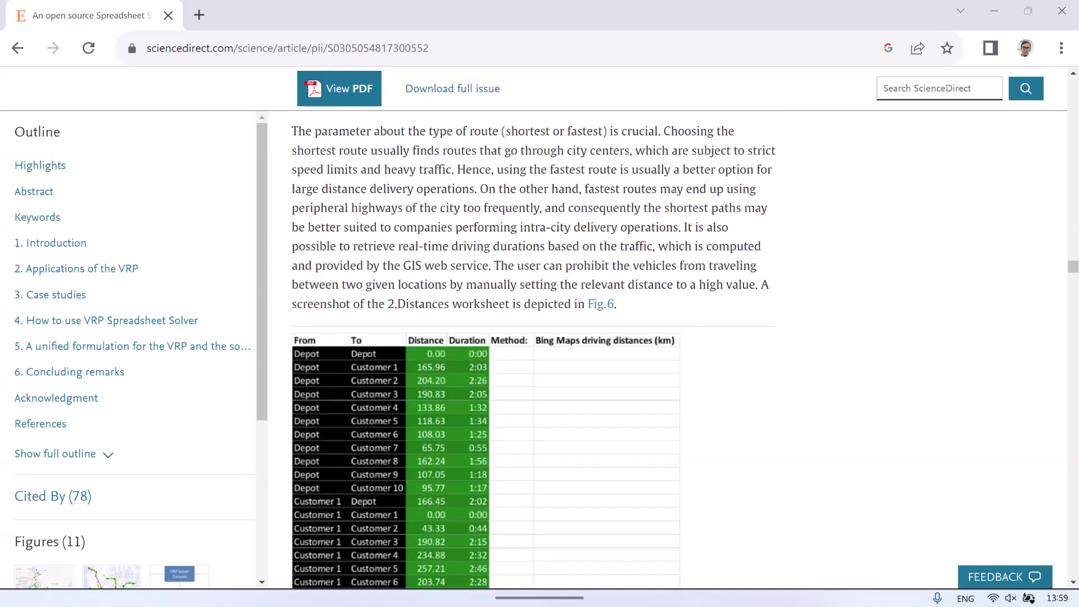
scroll(533, 338, down, 1)
scroll(533, 338, down, 3)
scroll(533, 337, down, 5)
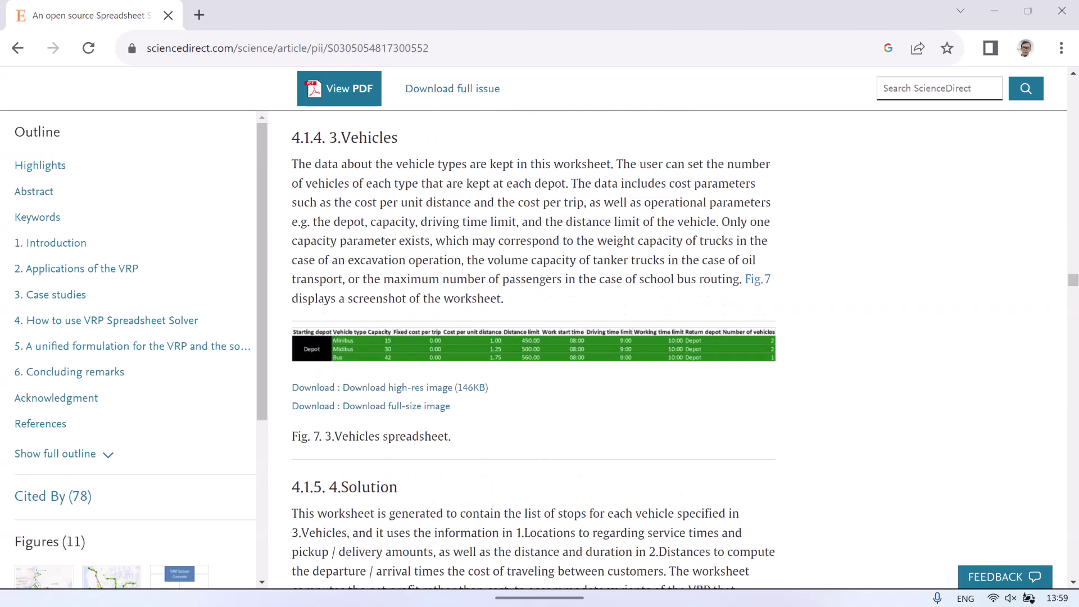
scroll(534, 338, down, 5)
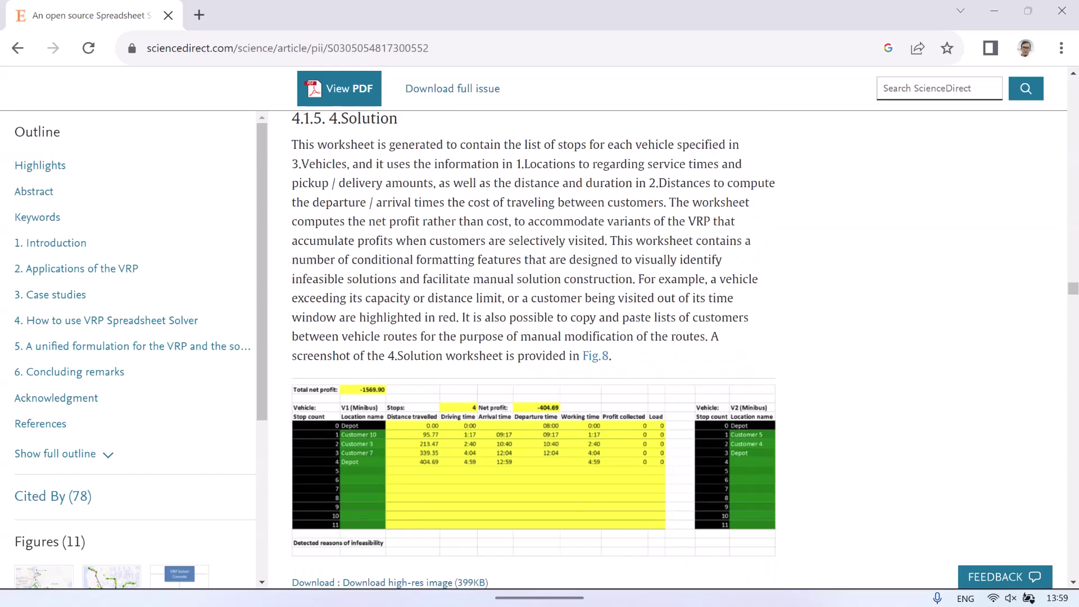
scroll(533, 337, down, 4)
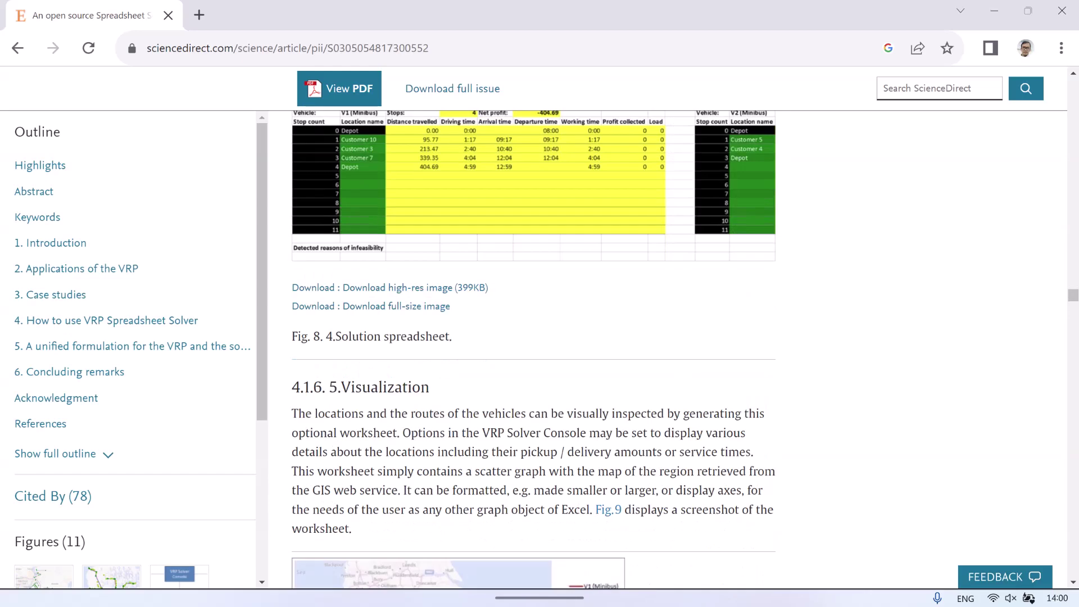
scroll(533, 338, down, 4)
scroll(533, 338, down, 4)
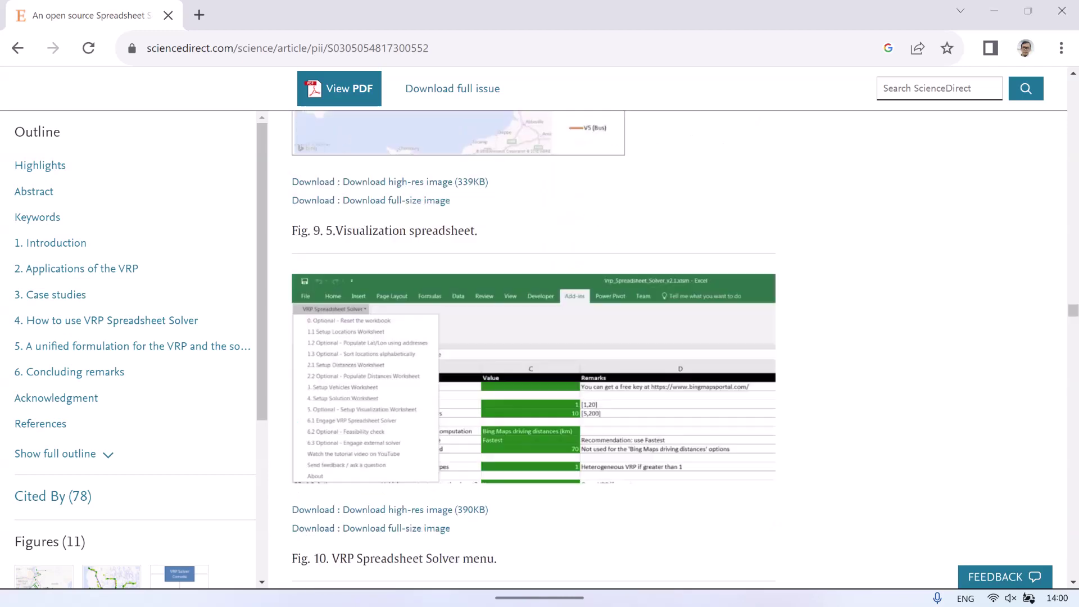
scroll(533, 338, down, 4)
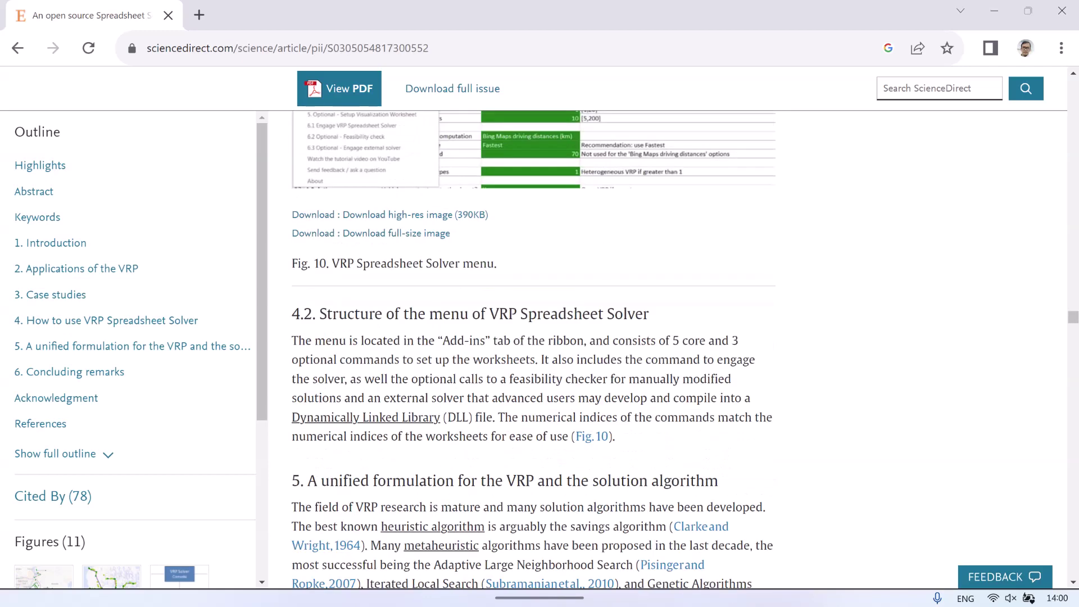
scroll(533, 338, down, 4)
scroll(533, 338, down, 4)
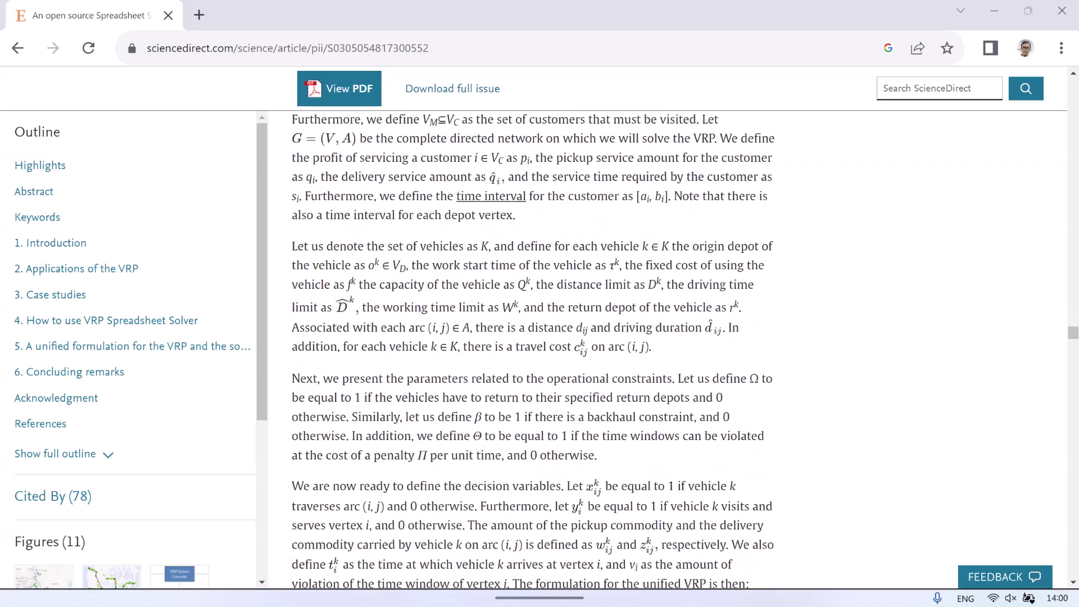
scroll(534, 338, down, 6)
scroll(533, 337, down, 6)
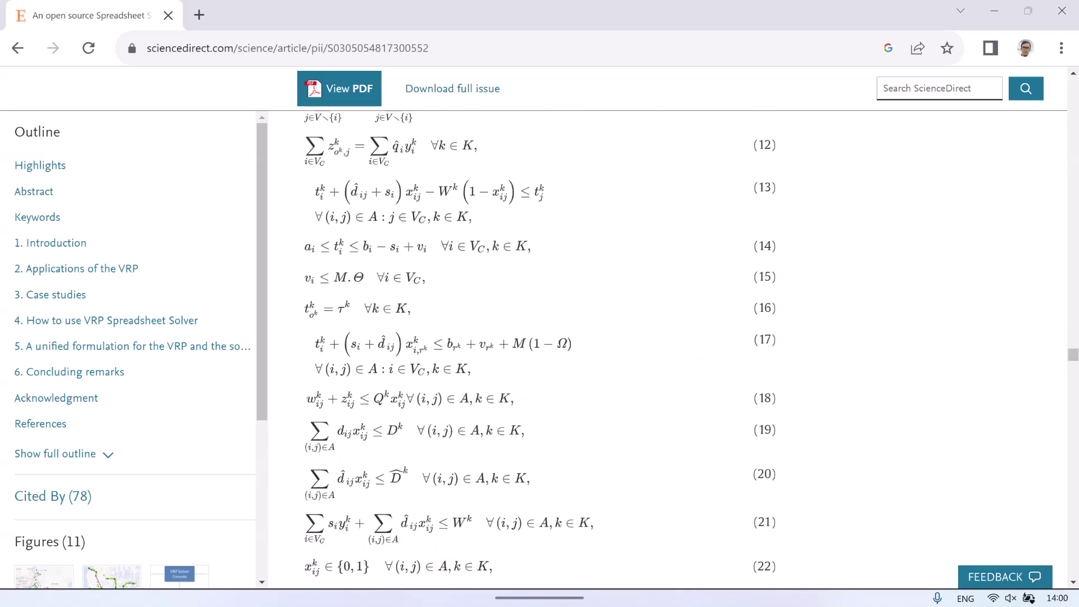
scroll(533, 337, down, 5)
scroll(533, 337, down, 4)
scroll(533, 337, down, 5)
scroll(533, 337, down, 5)
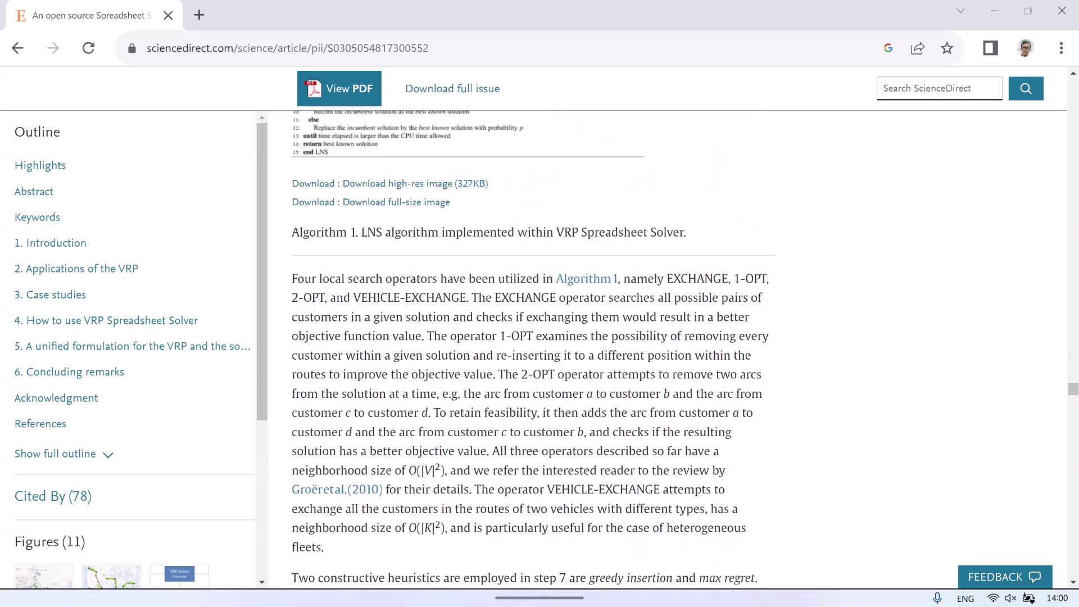
scroll(533, 337, down, 5)
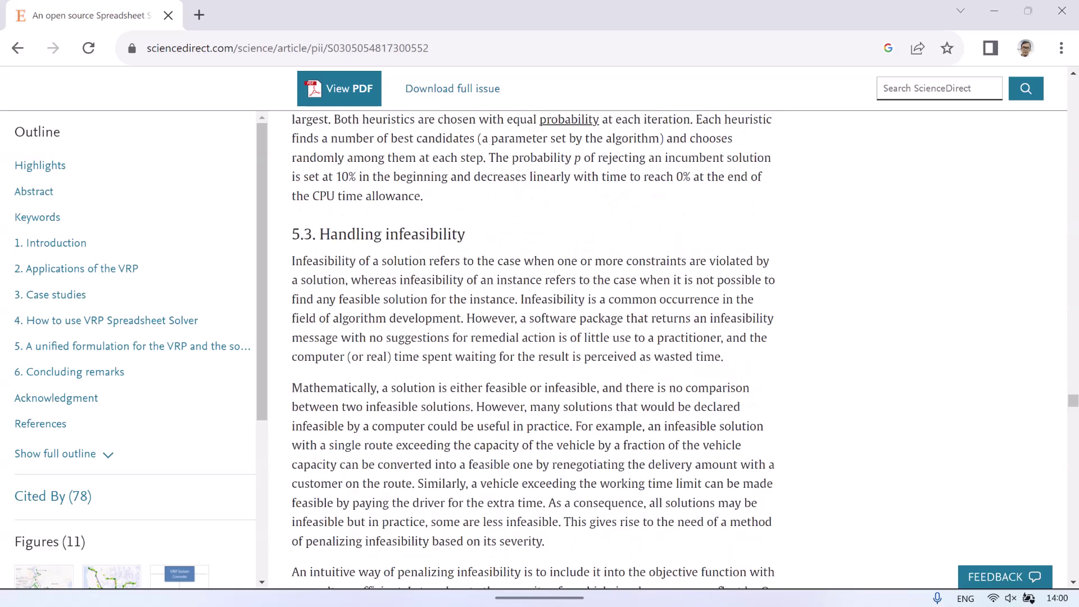
scroll(532, 338, down, 5)
scroll(533, 337, down, 5)
scroll(533, 338, down, 5)
scroll(532, 338, down, 5)
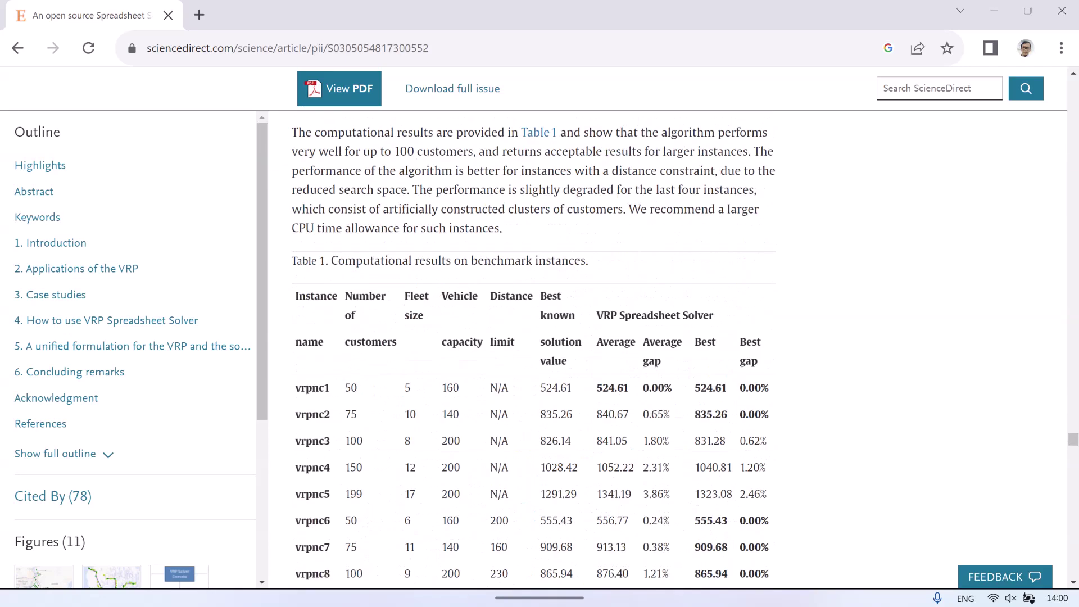
scroll(533, 337, down, 1)
scroll(533, 337, down, 4)
scroll(532, 338, down, 5)
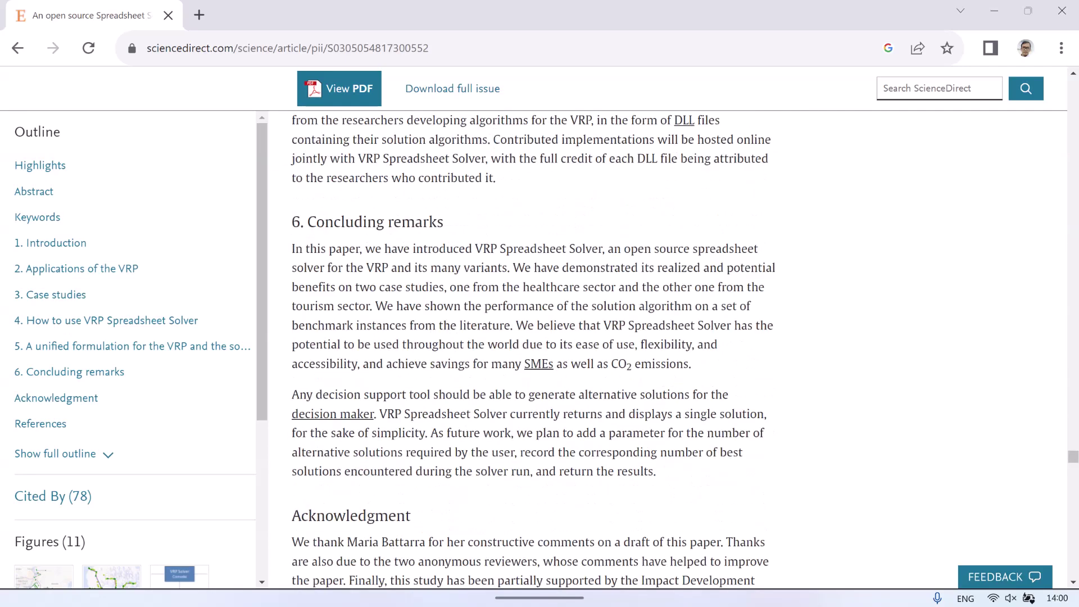
scroll(532, 337, down, 4)
scroll(533, 337, down, 3)
scroll(533, 337, up, 3)
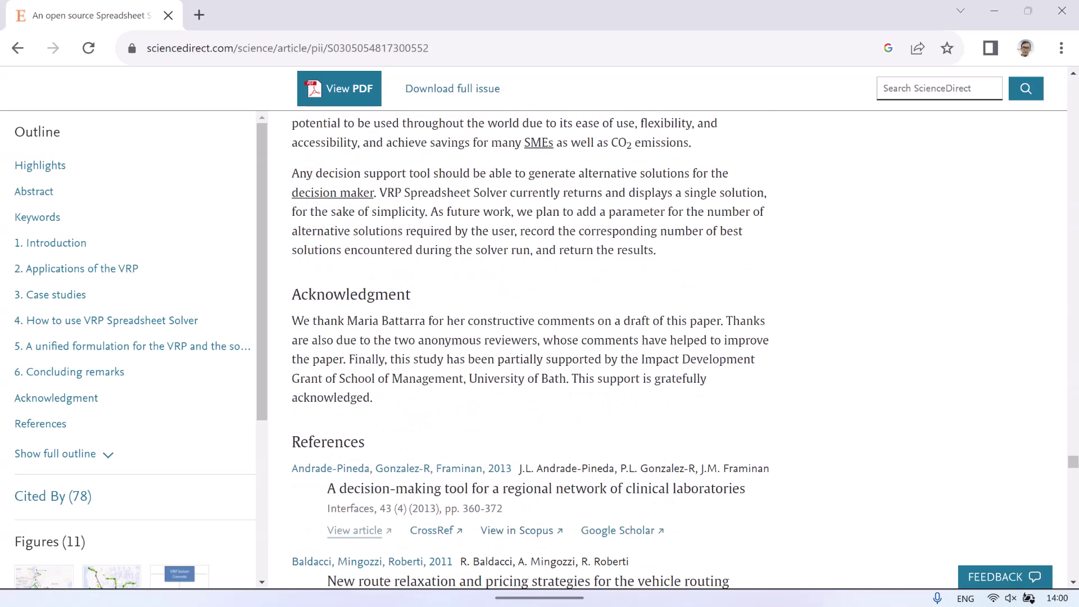
scroll(534, 337, up, 4)
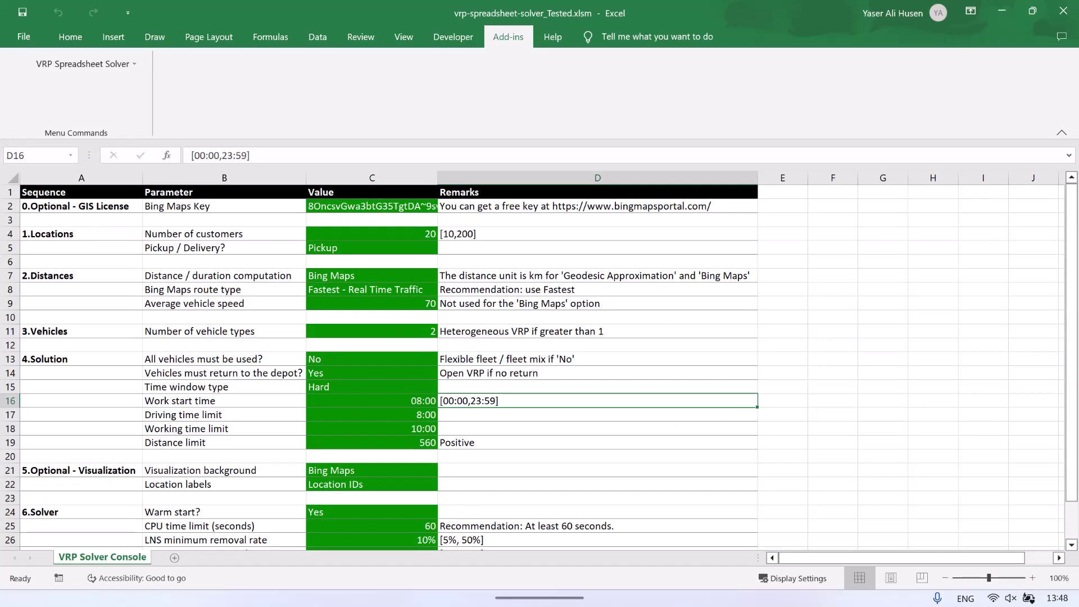
- View and dismiss the solver's version and disclaimer information
click(85, 63)
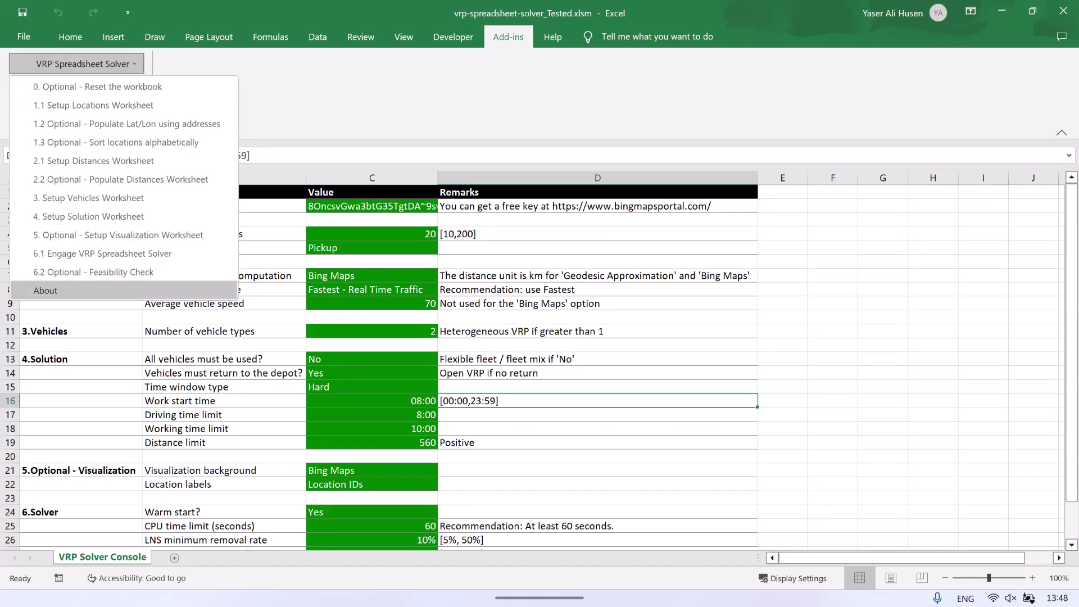
click(45, 290)
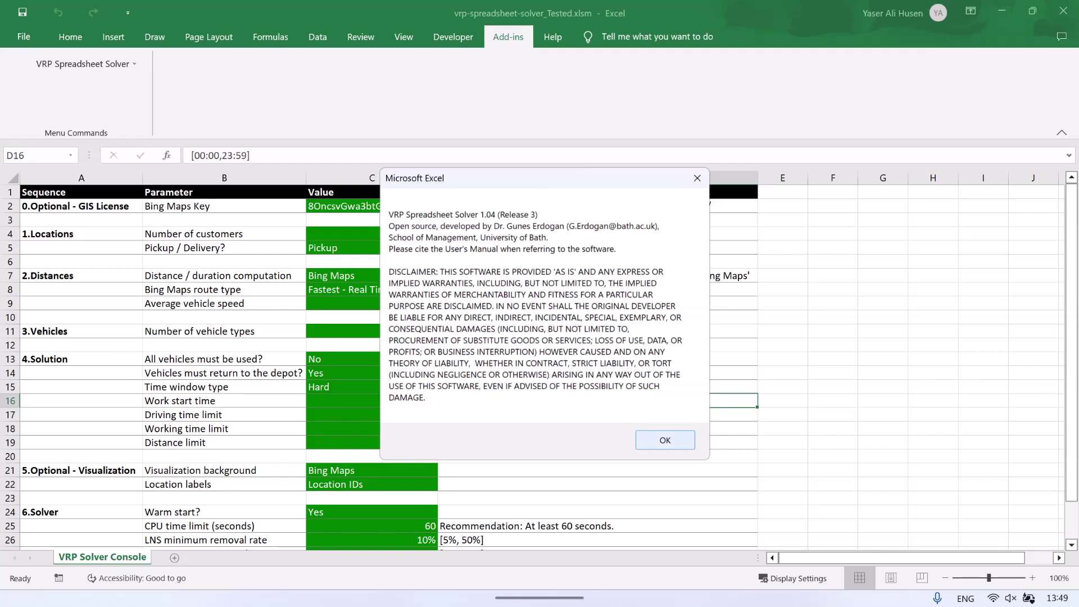
click(665, 440)
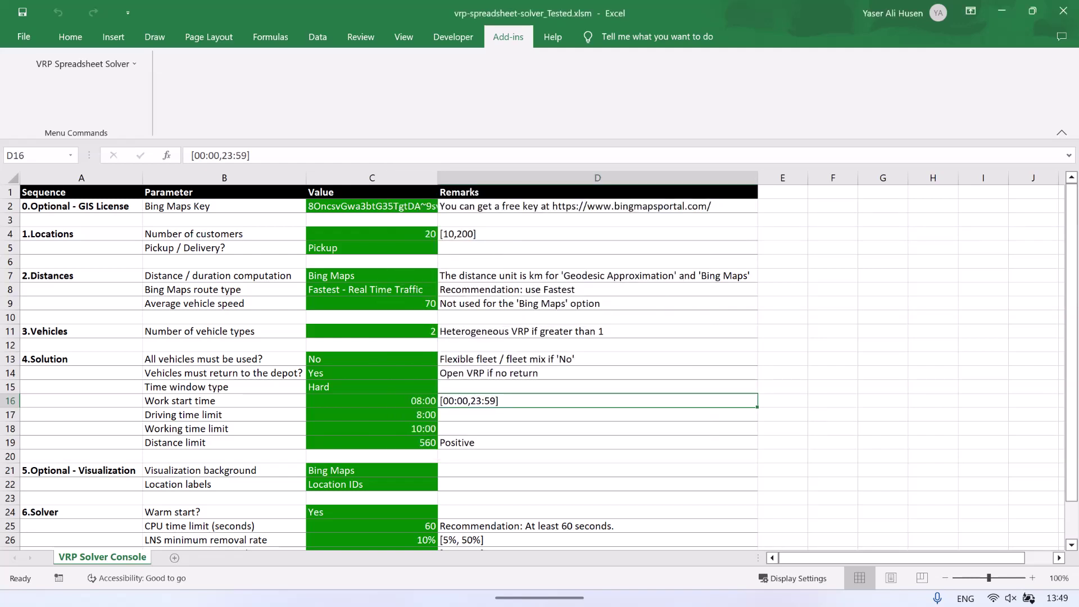
- Review the console parameters: customer count, pickup/delivery, distance method, speed and vehicle types
click(224, 206)
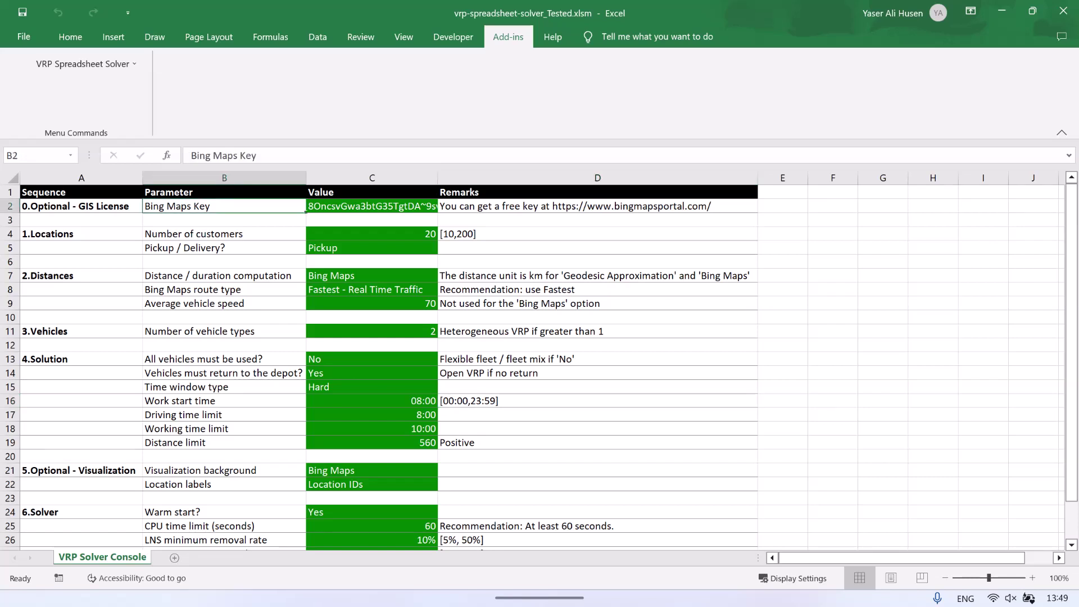
key(Right)
key(Down)
key(Down)
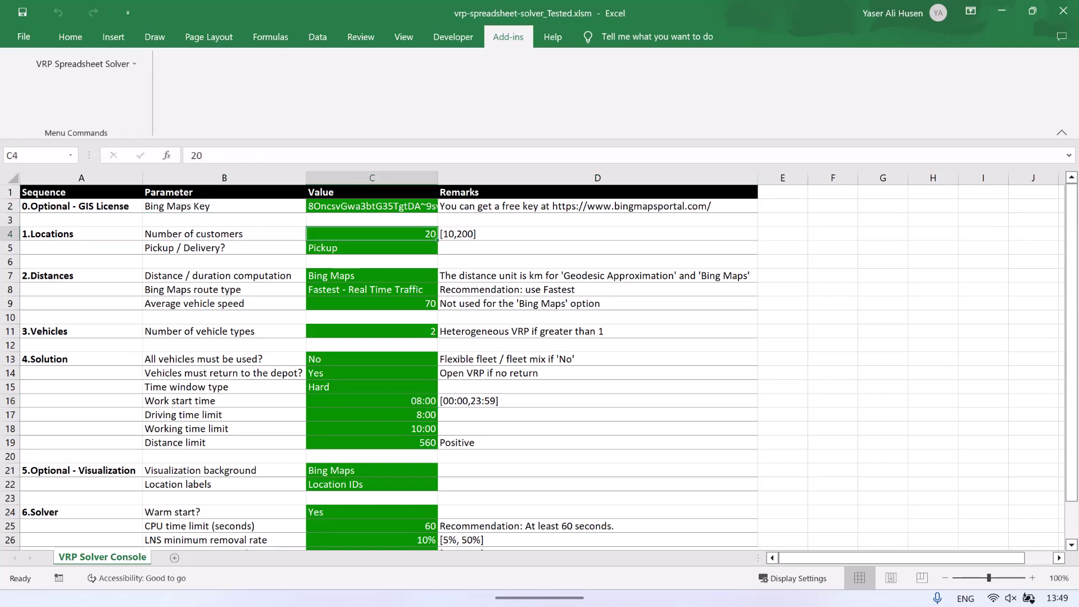
key(Down)
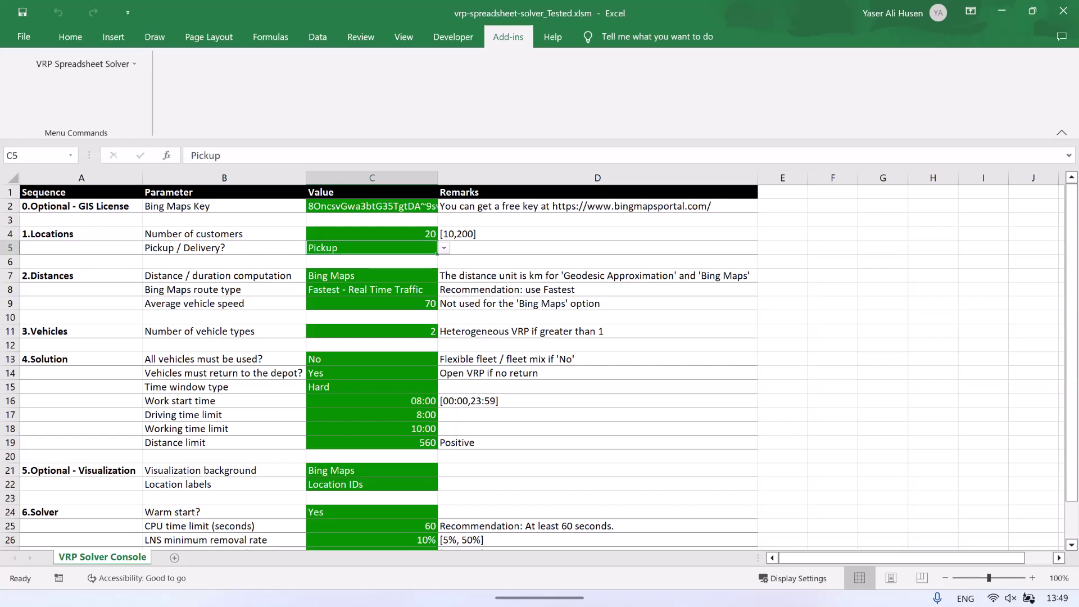
key(Down)
key(Down)
key(Down)
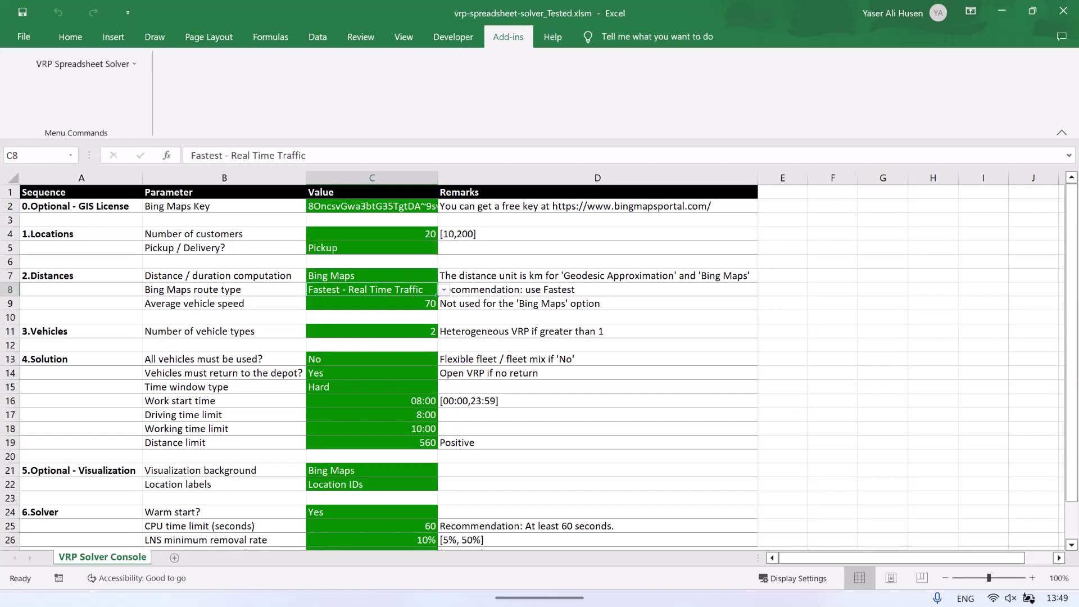
key(Down)
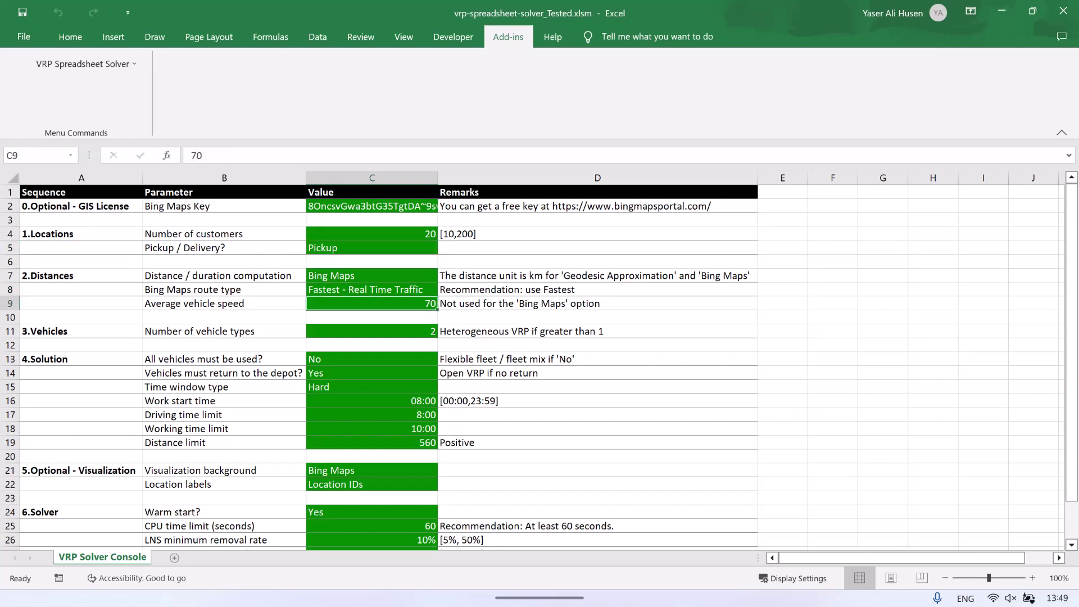
key(Down)
key(Down)
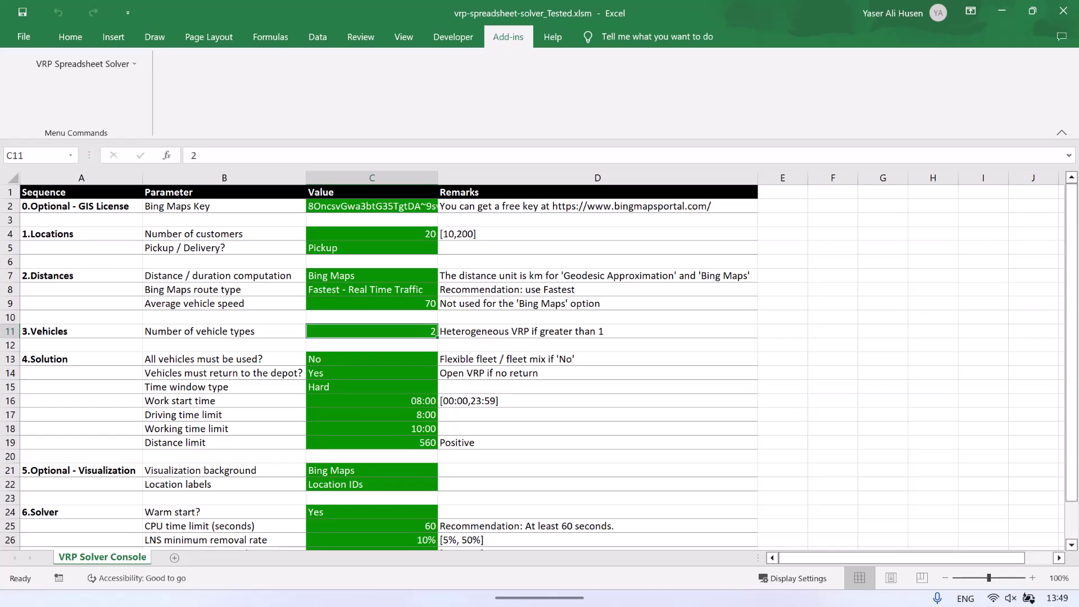
key(Down)
key(Down)
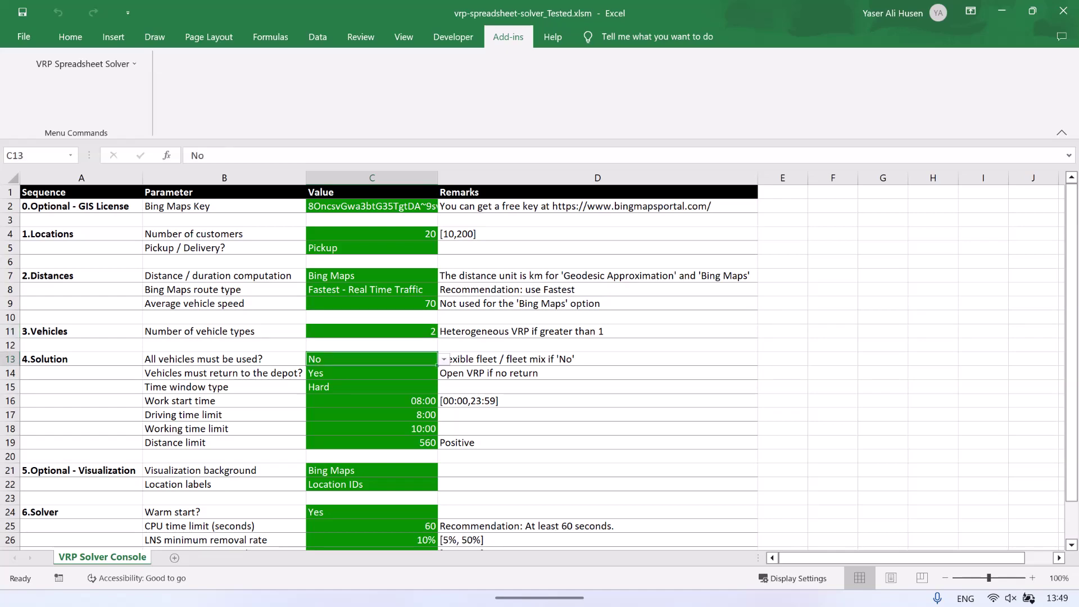
scroll(380, 368, down, 1)
scroll(379, 367, down, 1)
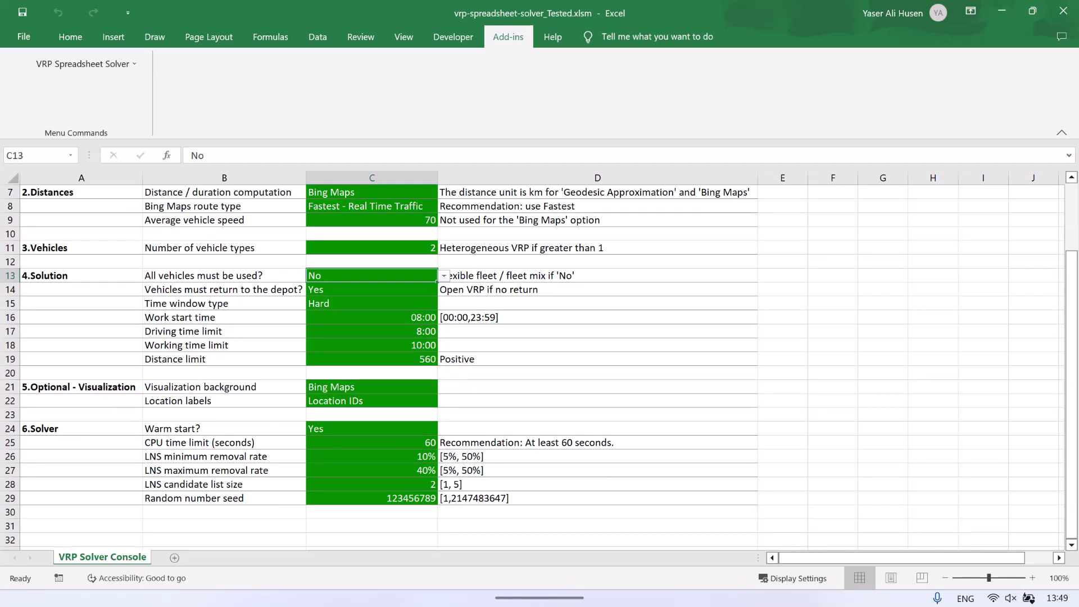
scroll(380, 369, up, 2)
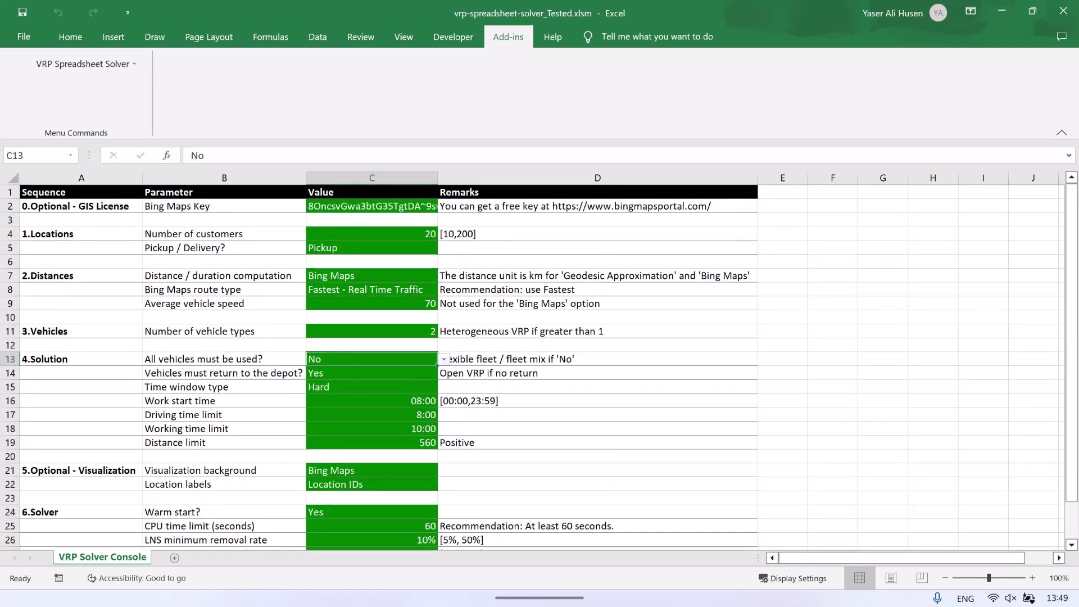
key(Down)
key(Down)
key(Down)
key(Right)
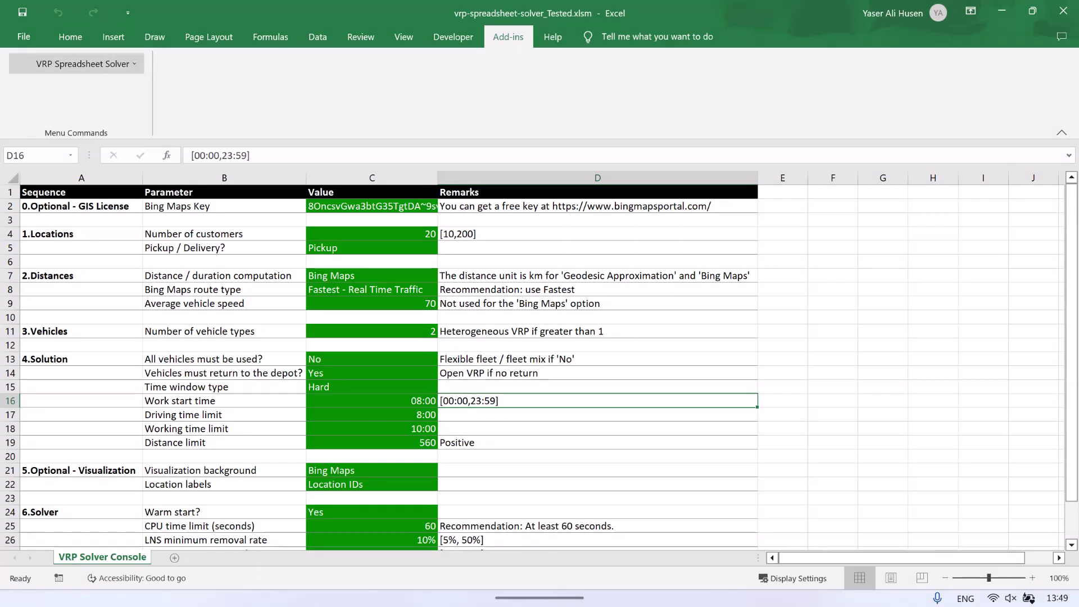
- Create the Locations worksheet and check the depot's longitude and time window cells
click(80, 62)
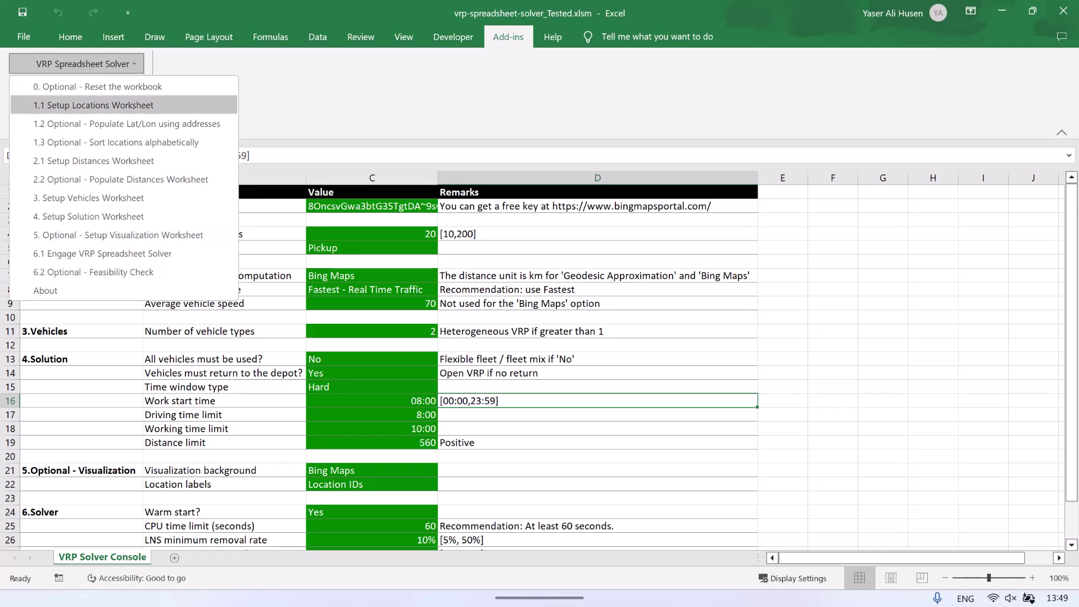
click(94, 105)
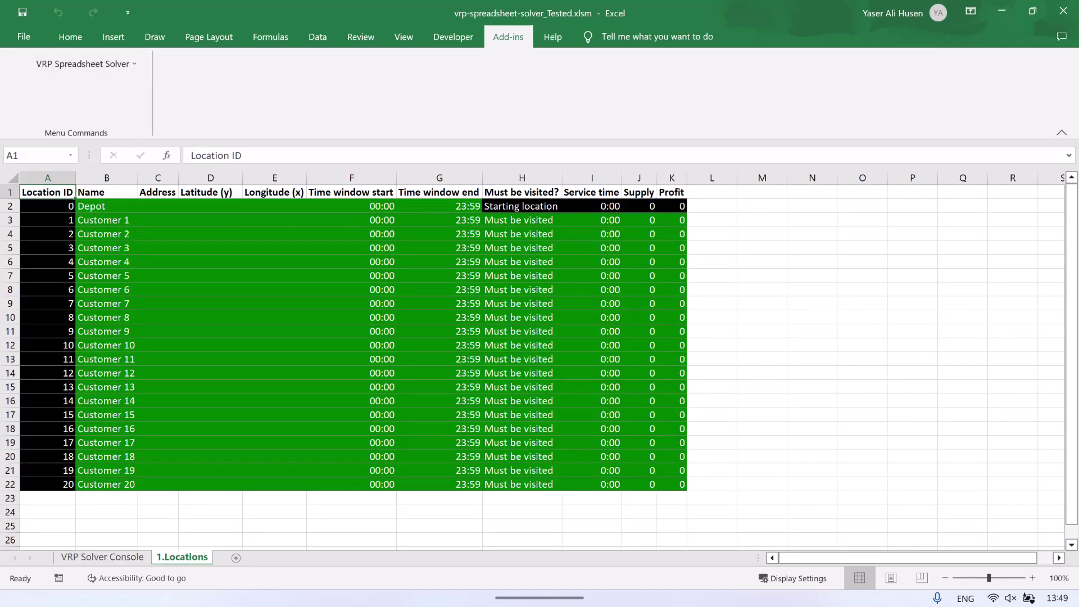
click(274, 246)
click(210, 206)
click(274, 206)
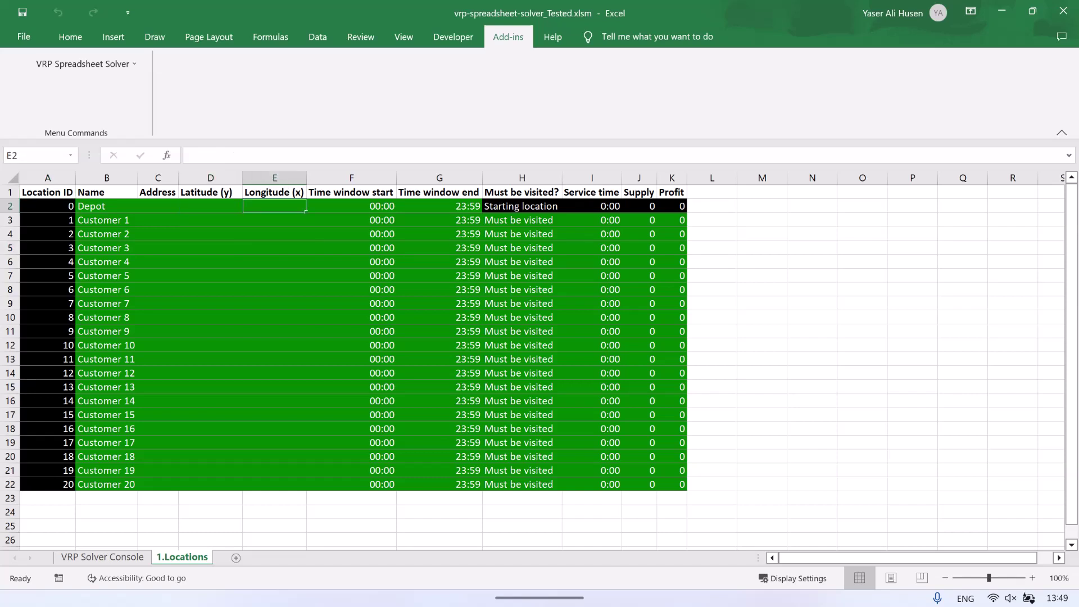
key(Right)
key(Right)
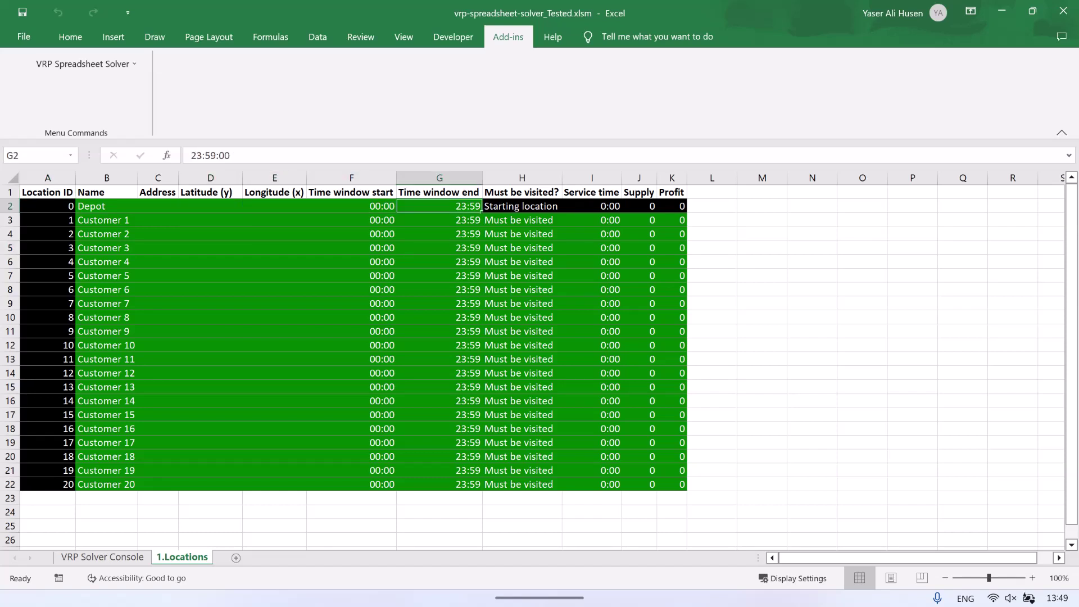
key(Right)
key(Right)
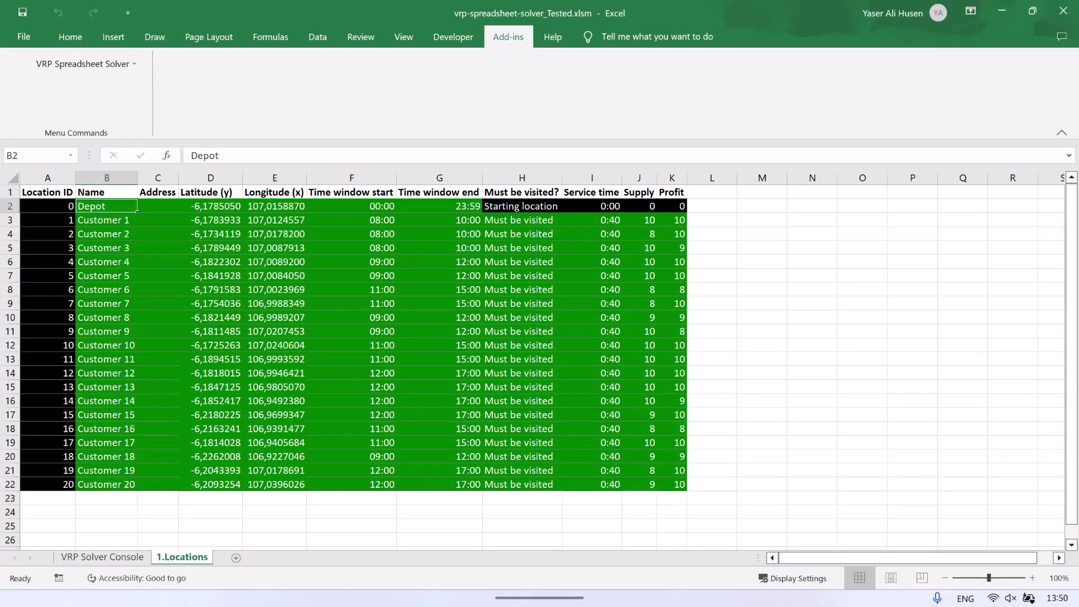
click(84, 64)
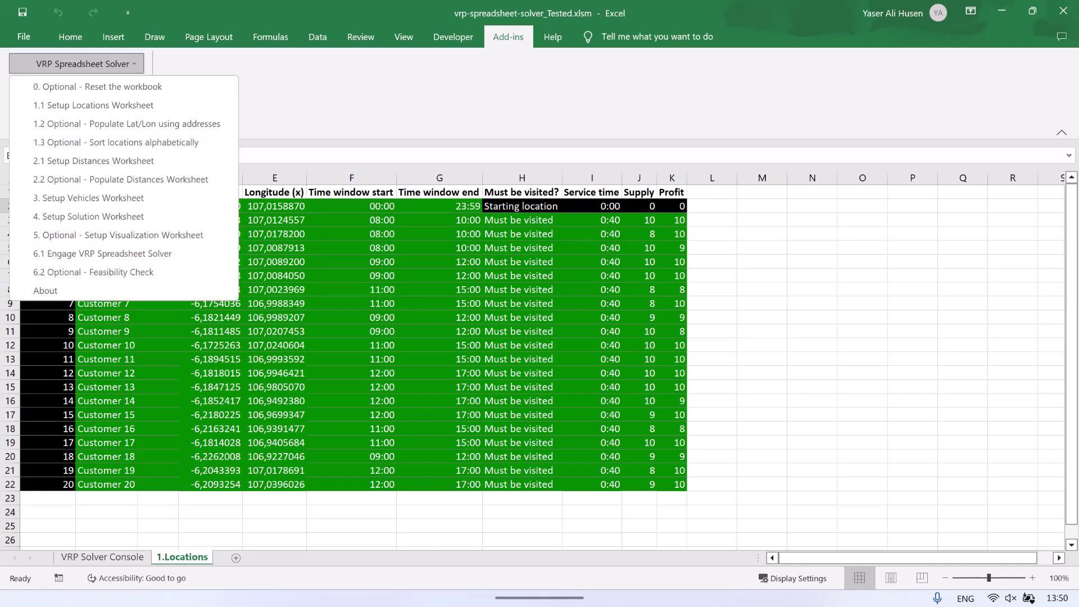
- Fill in latitude and longitude for all locations from their addresses, overwriting existing coordinates
key(Down)
key(Down)
key(Down)
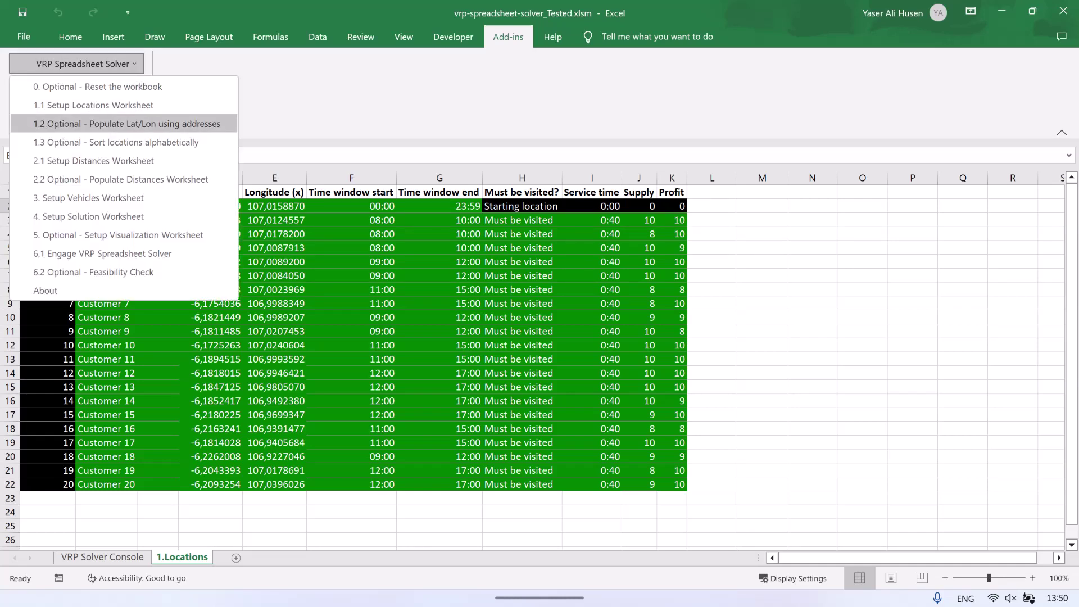
key(Return)
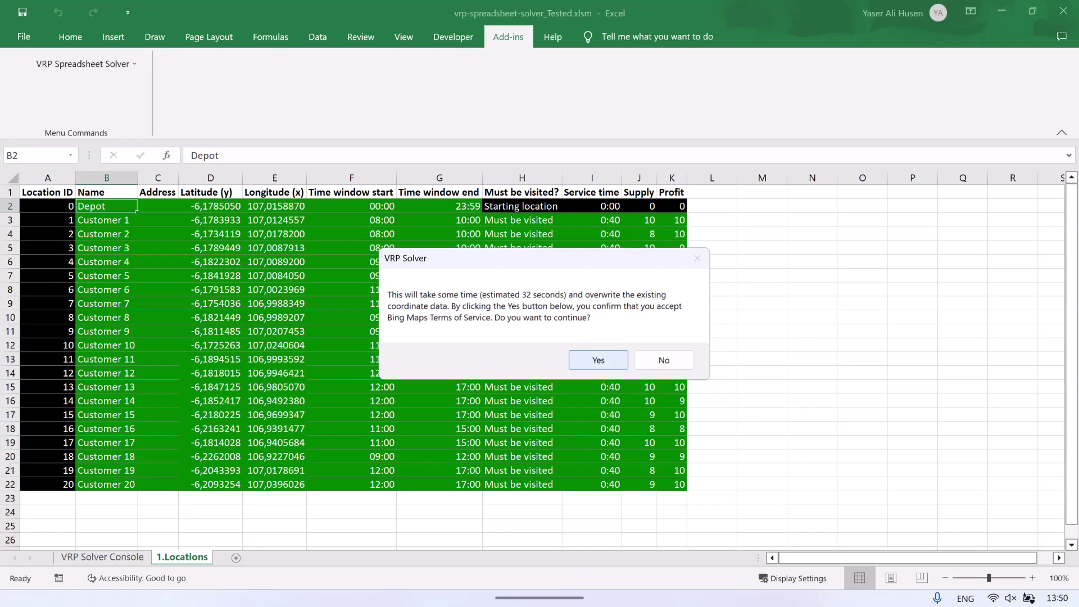
key(Return)
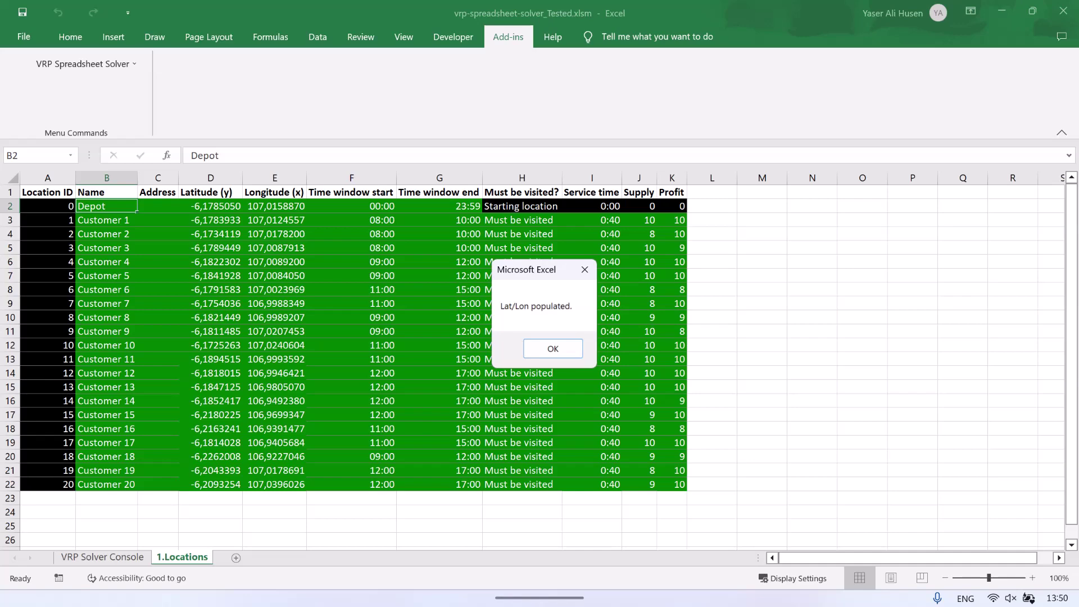
key(Return)
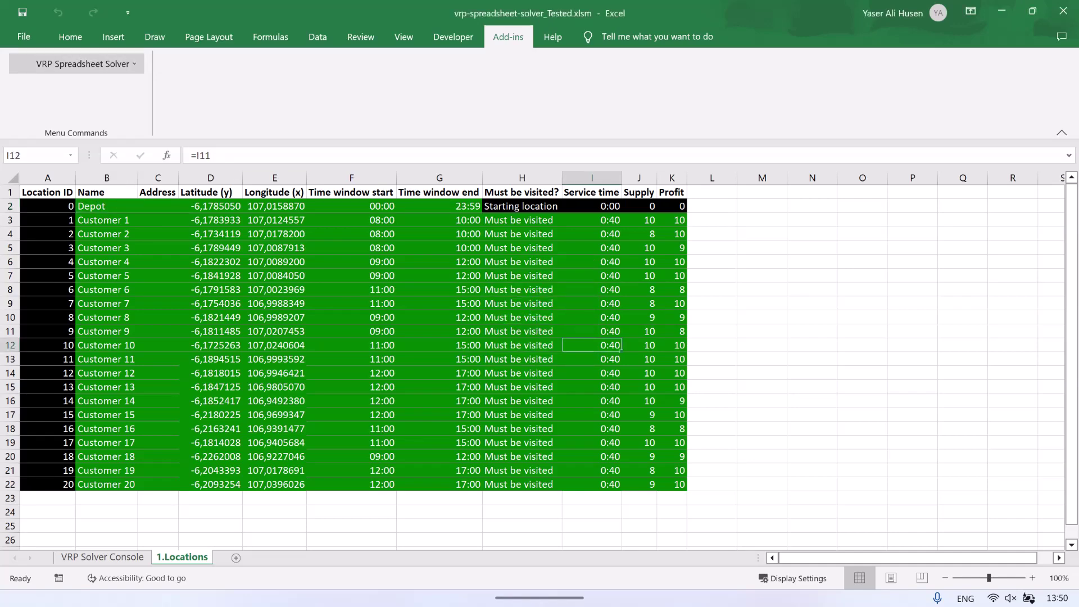
click(82, 63)
- Generate the Distances worksheet with every from–to pair, distances and durations still zero
key(Down)
key(Down)
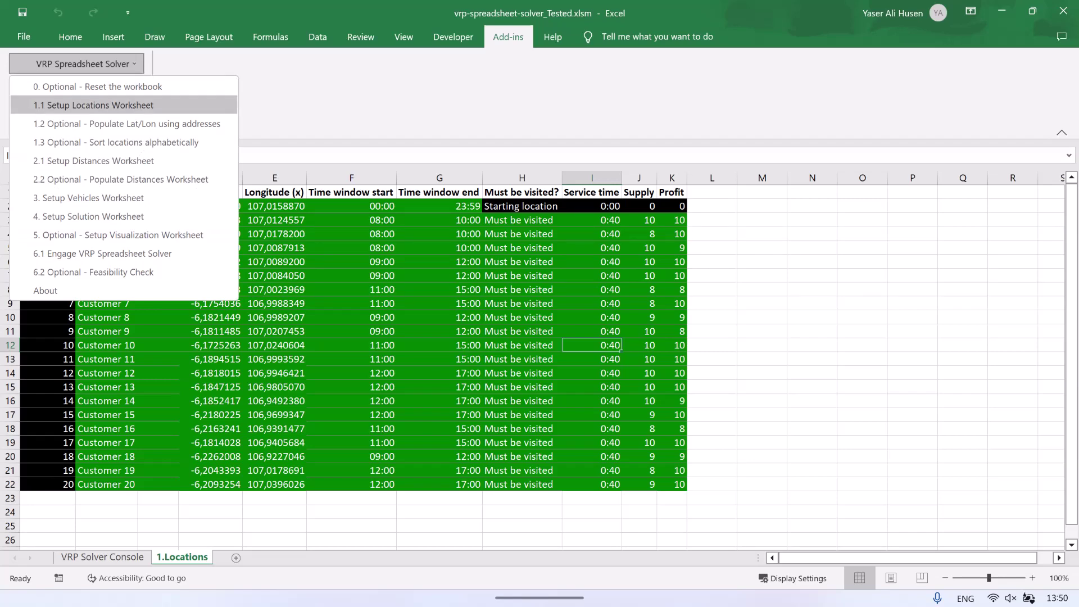
key(Down)
key(Down)
key(Down)
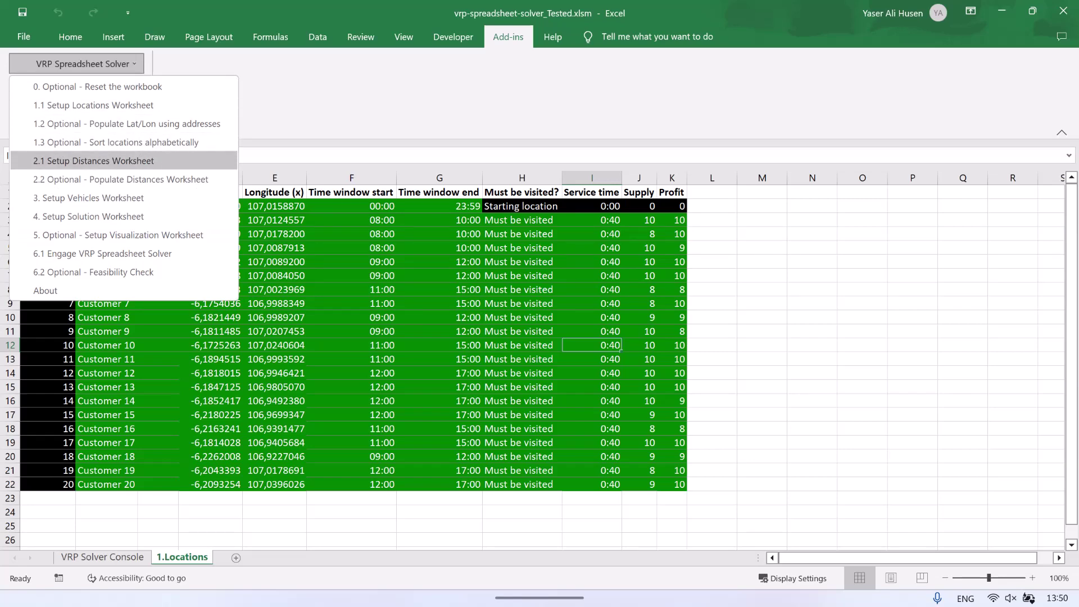
key(Return)
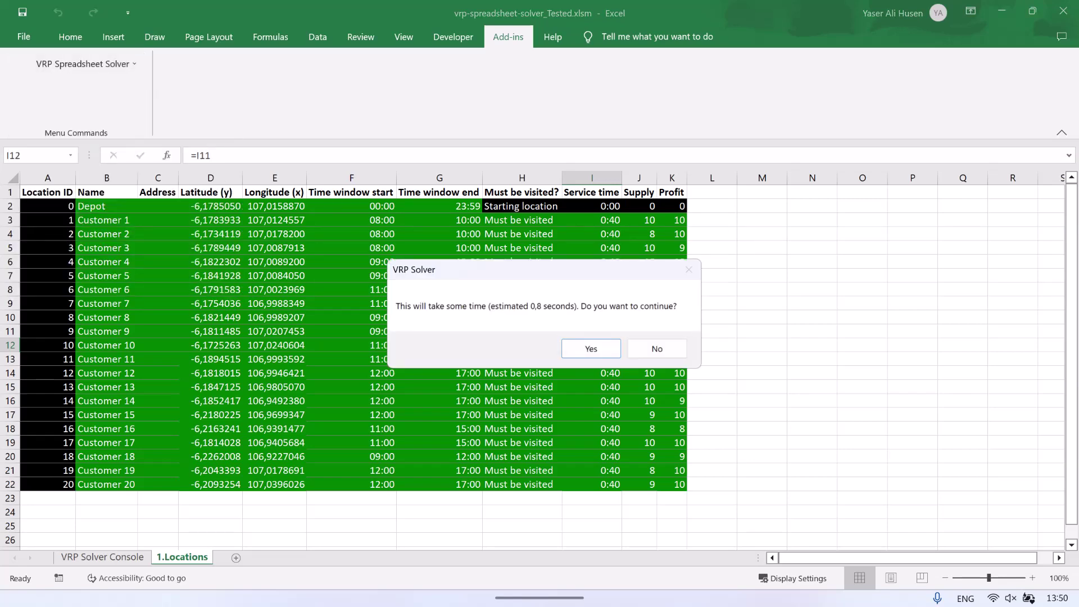
key(Return)
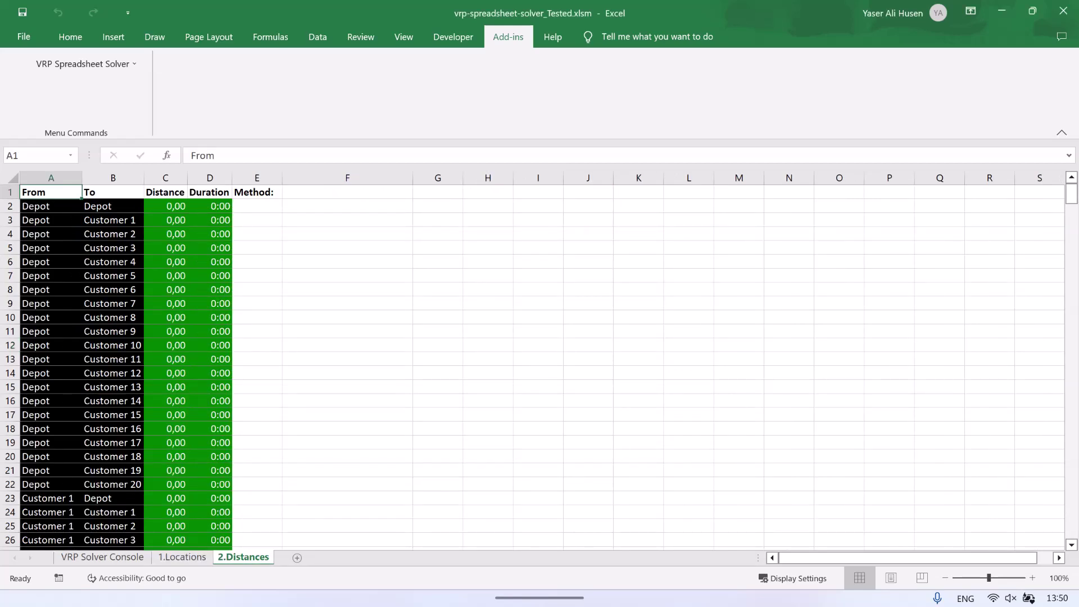
- Compute Bing Maps distances and durations for all location pairs and review the table
key(Return)
key(Down)
key(Down)
key(Down)
key(Down)
key(Down)
key(Down)
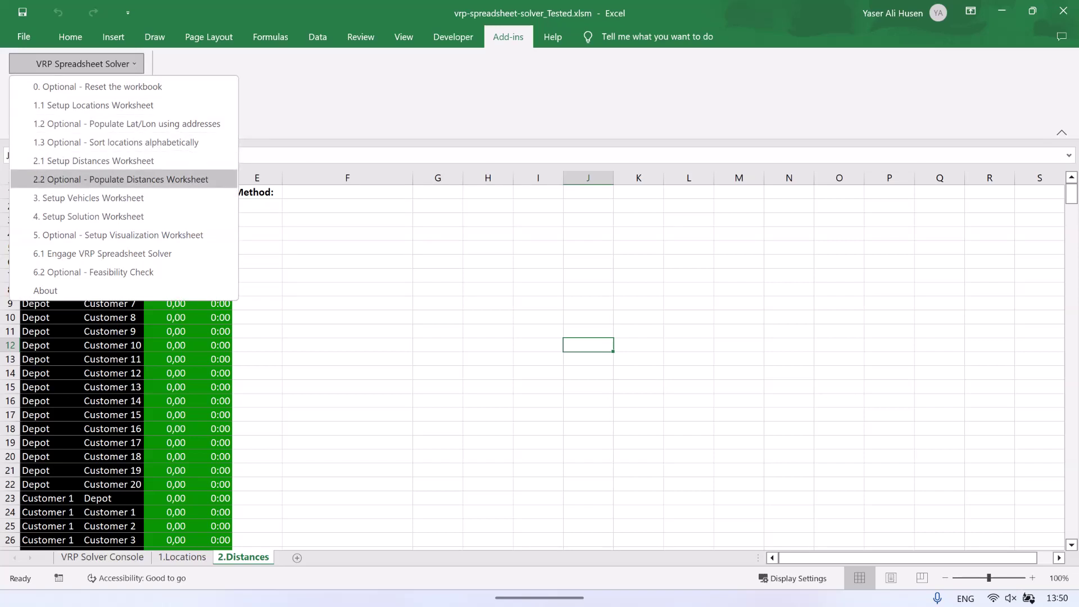
key(Return)
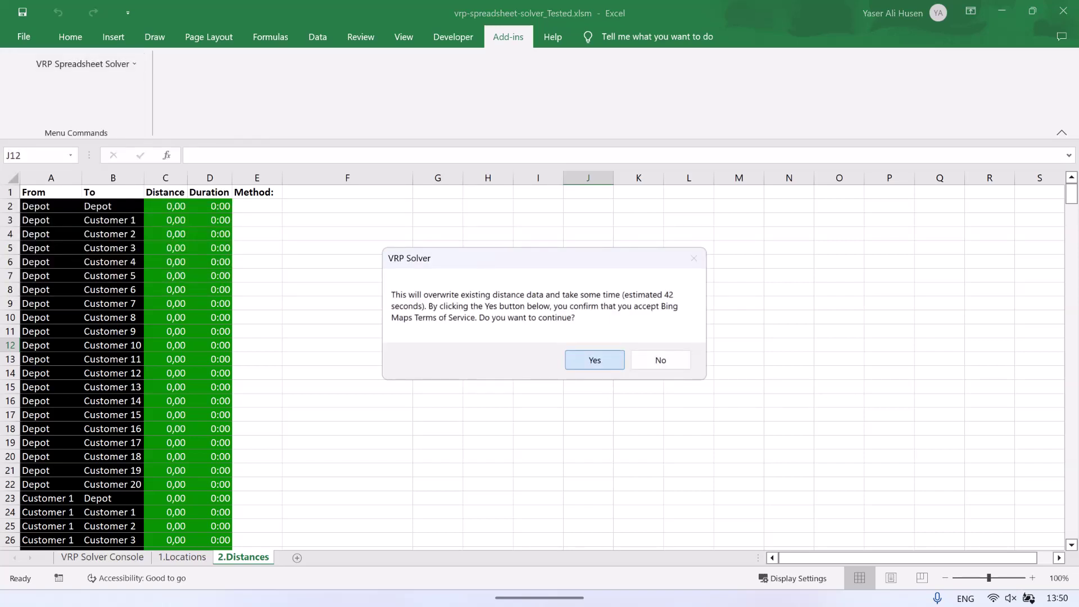
key(Return)
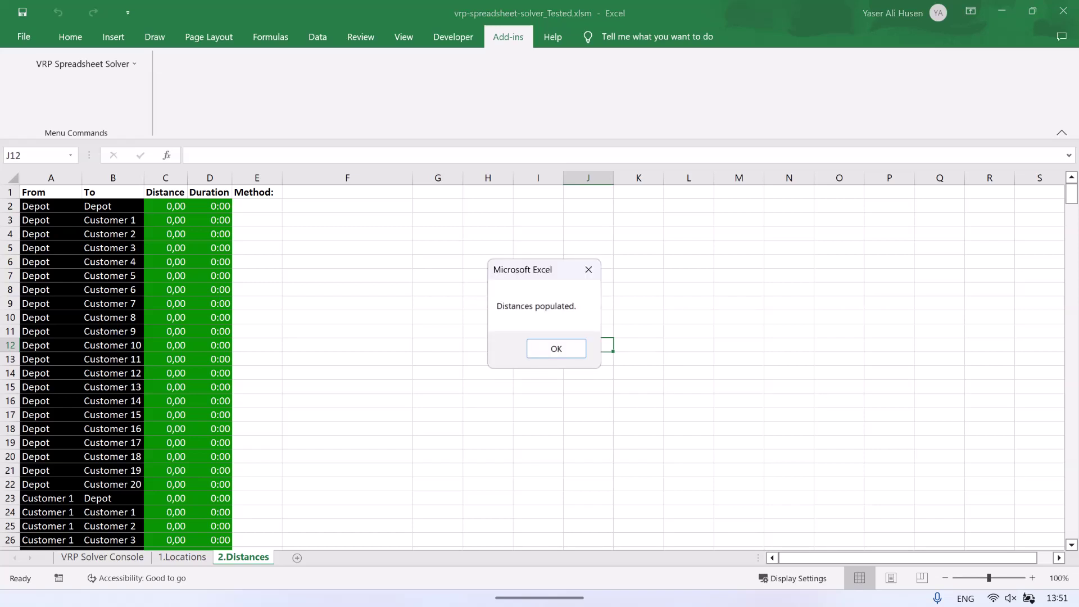
key(Return)
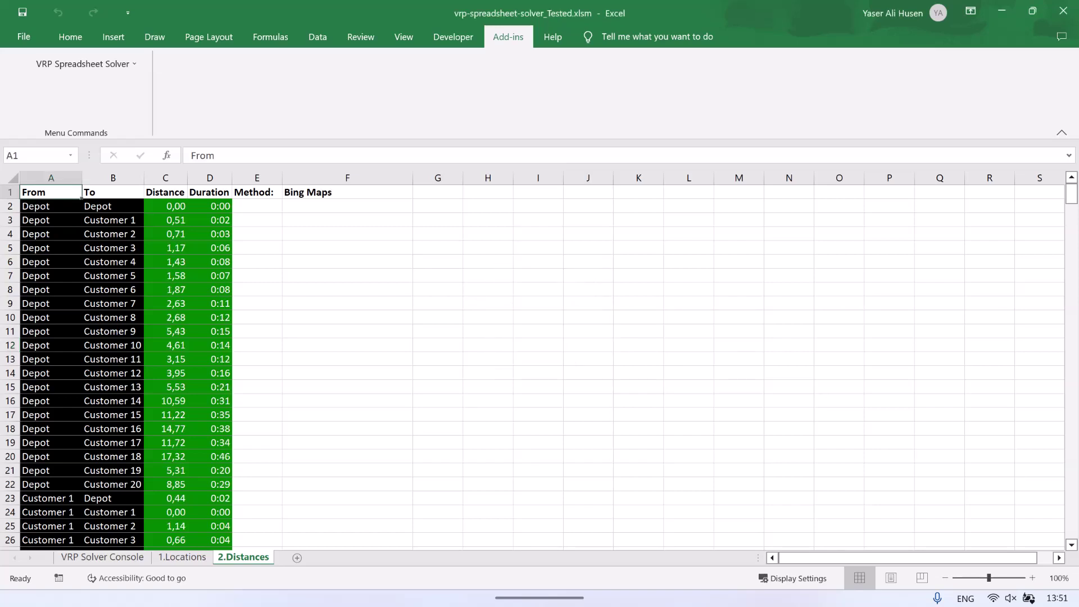
click(348, 290)
click(210, 206)
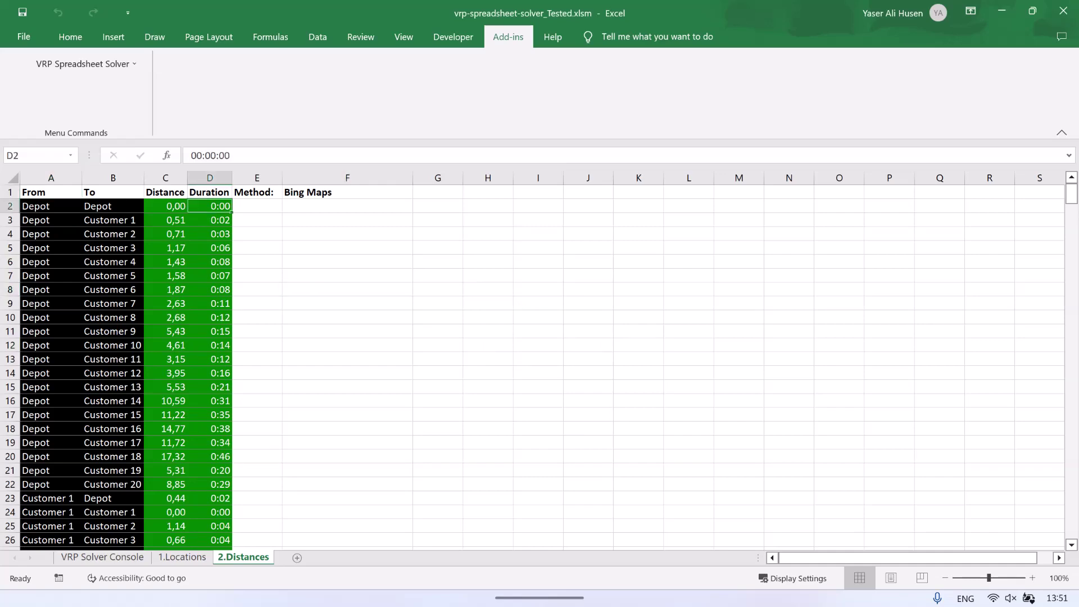
scroll(539, 367, down, 1)
scroll(540, 367, down, 3)
scroll(540, 367, down, 4)
scroll(540, 366, down, 9)
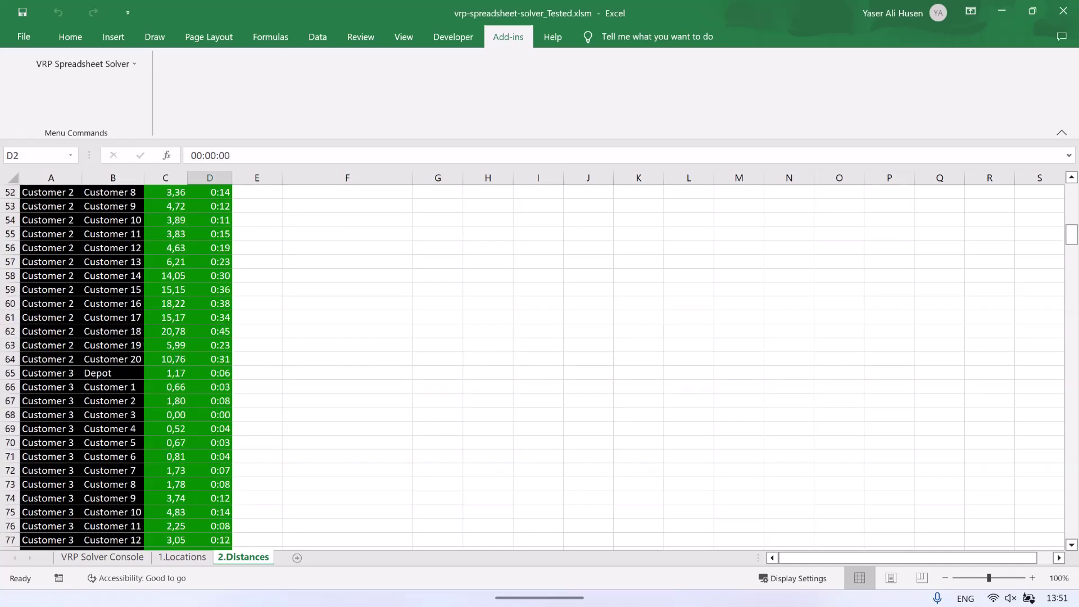
scroll(540, 367, down, 6)
scroll(540, 366, down, 3)
scroll(540, 366, down, 5)
scroll(540, 367, down, 5)
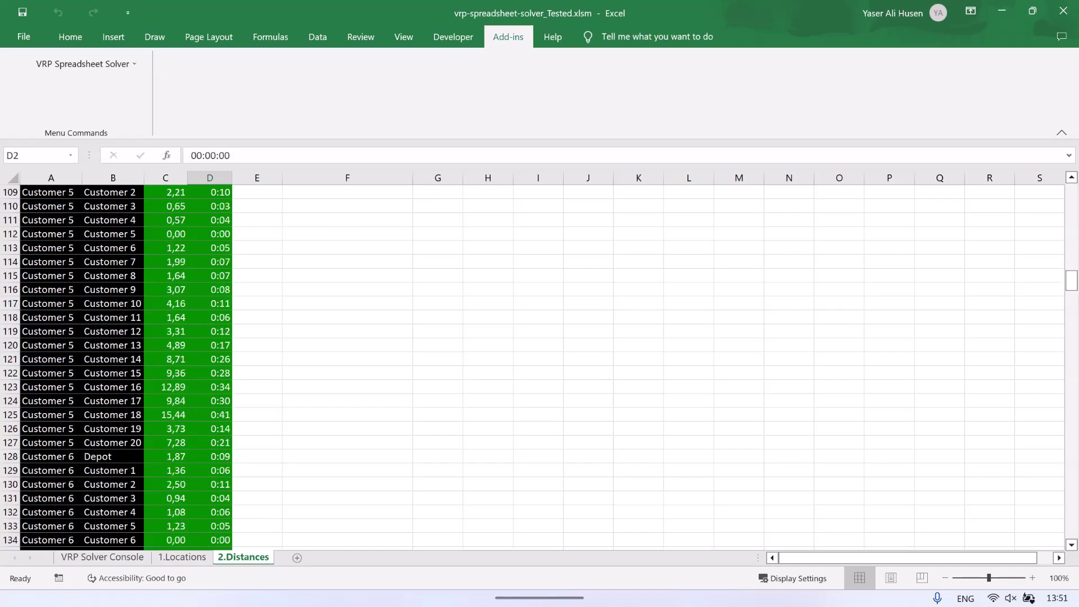
scroll(540, 367, down, 4)
scroll(540, 367, down, 4)
scroll(540, 367, down, 6)
scroll(539, 366, down, 5)
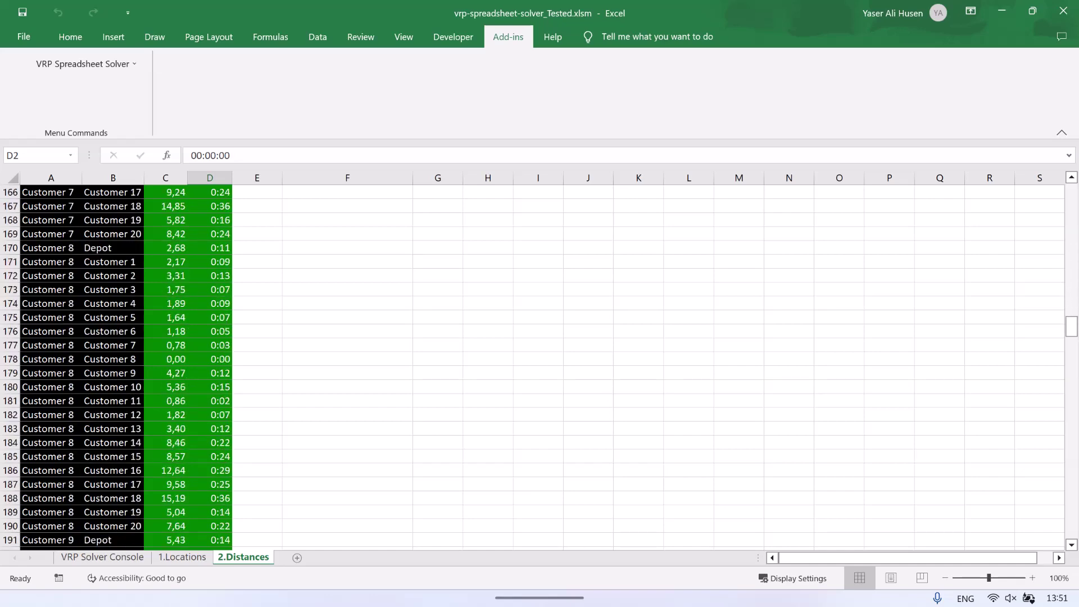
scroll(539, 367, down, 8)
scroll(540, 366, up, 15)
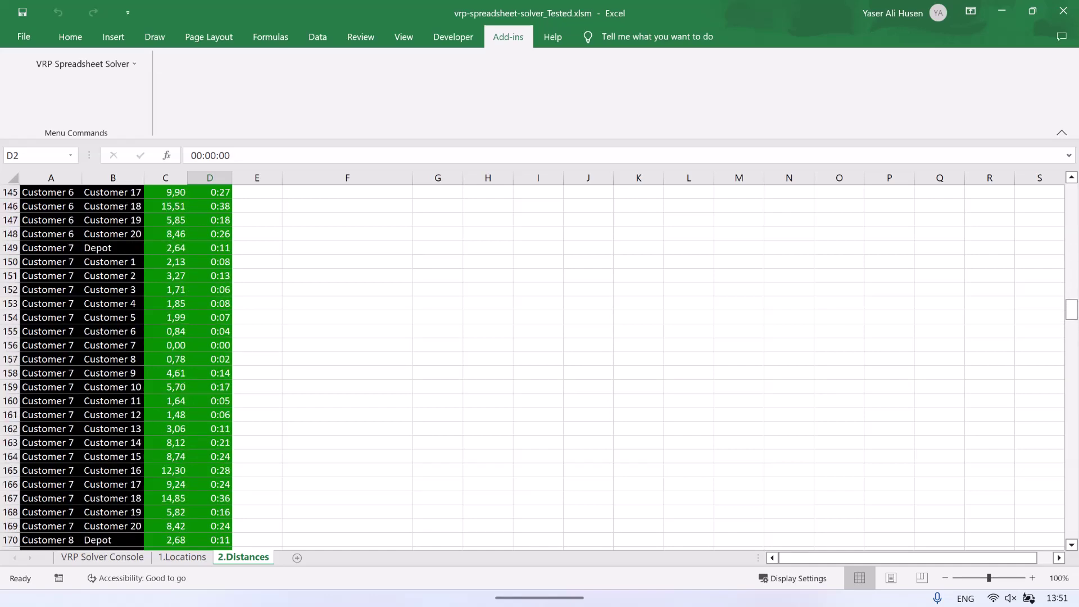
drag(1072, 310, 1070, 193)
click(438, 303)
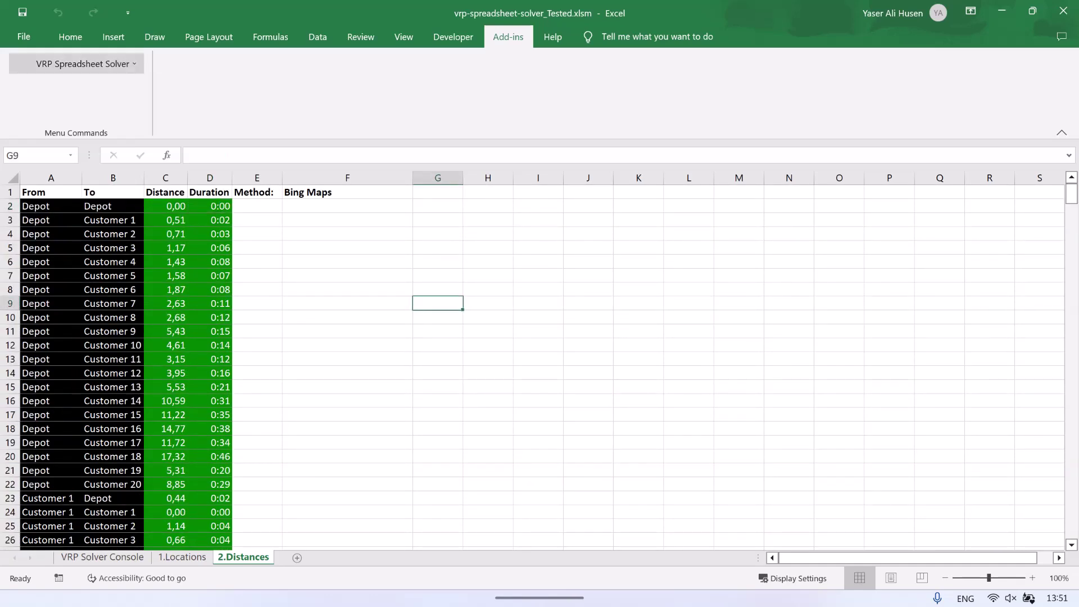
- Generate the Vehicles sheet with types A and B, capacity 100 and fixed cost 30
click(84, 64)
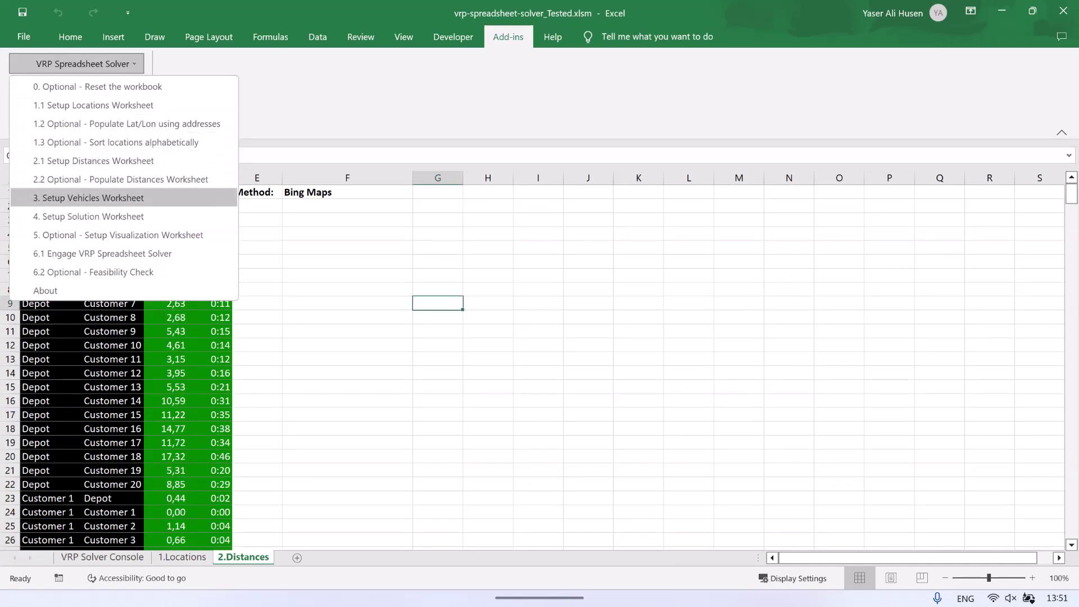
click(92, 197)
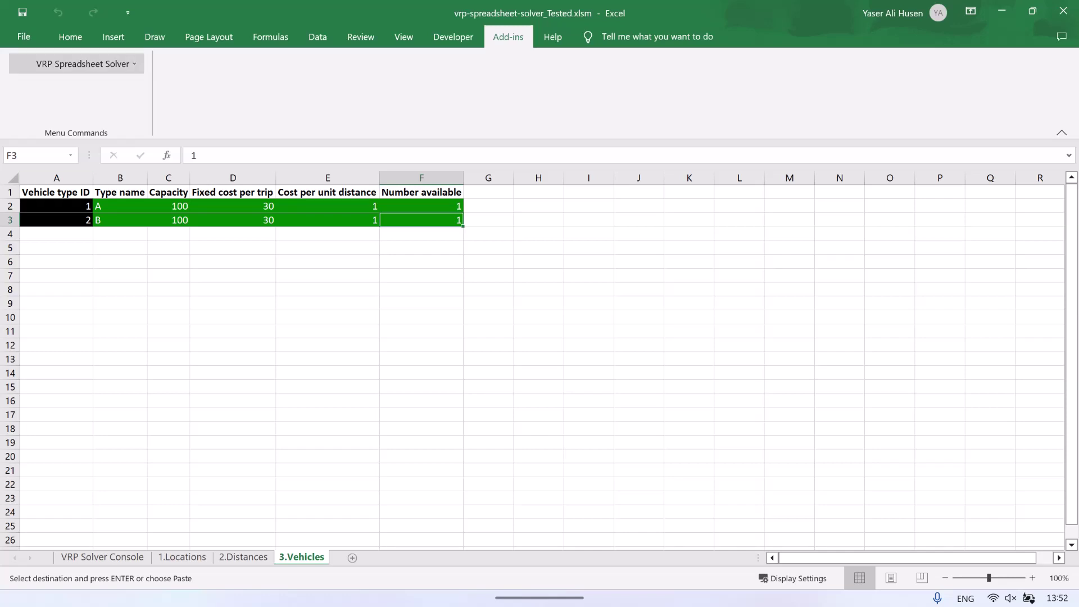
click(85, 63)
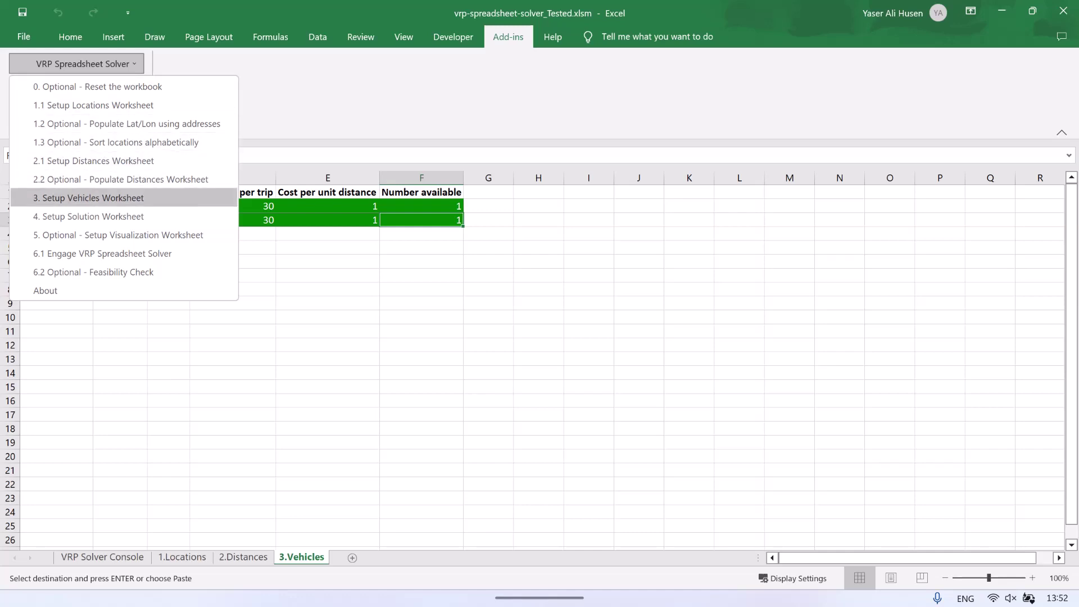
- Build empty route tables for A 1 and B 1 and check the arrival formula in J9
click(89, 217)
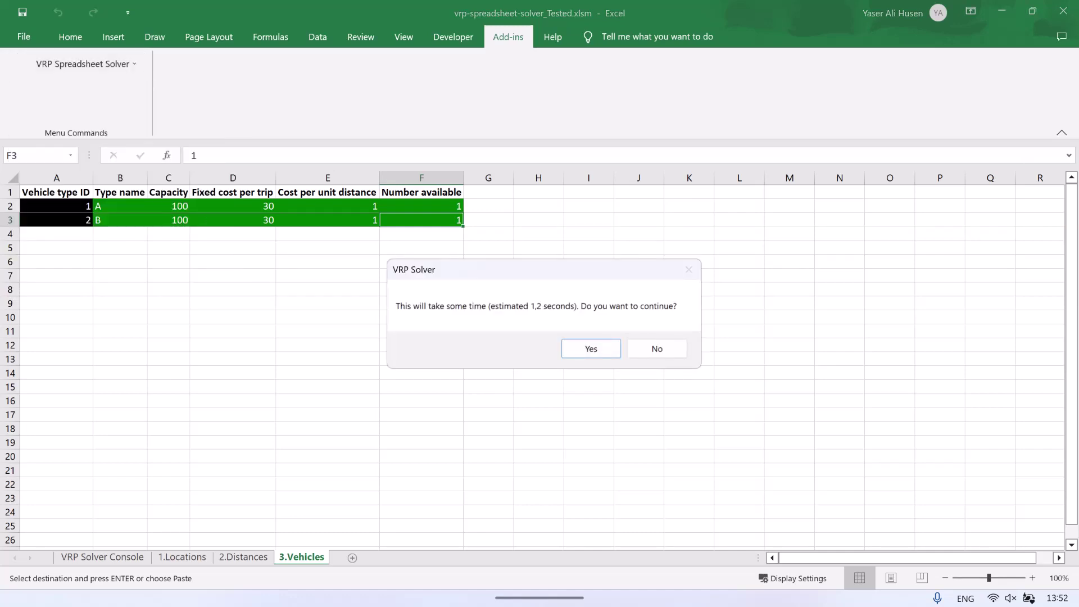
click(591, 348)
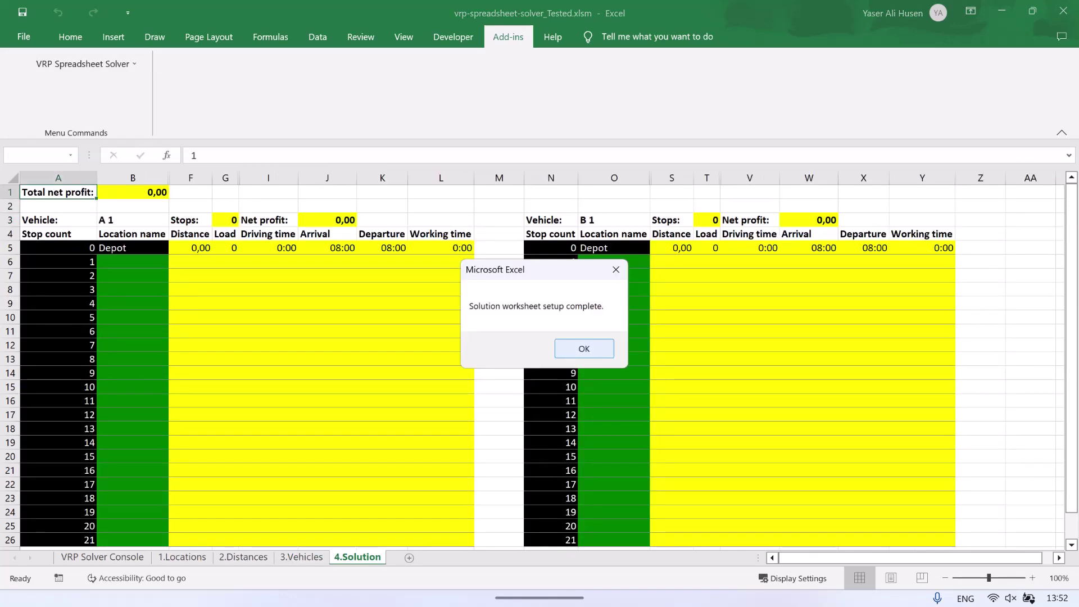
key(Return)
click(327, 302)
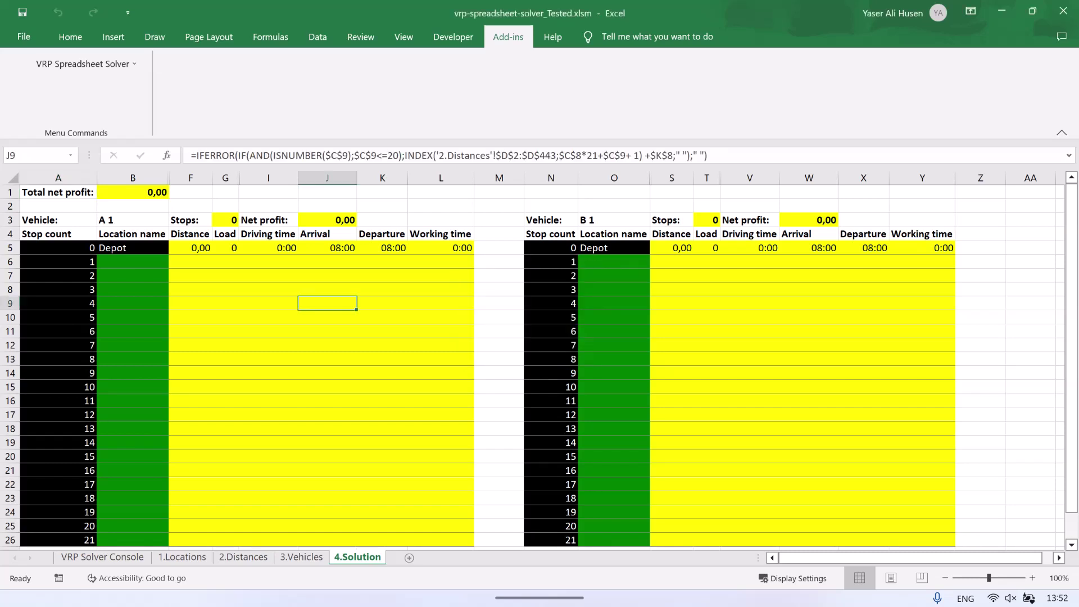
click(85, 63)
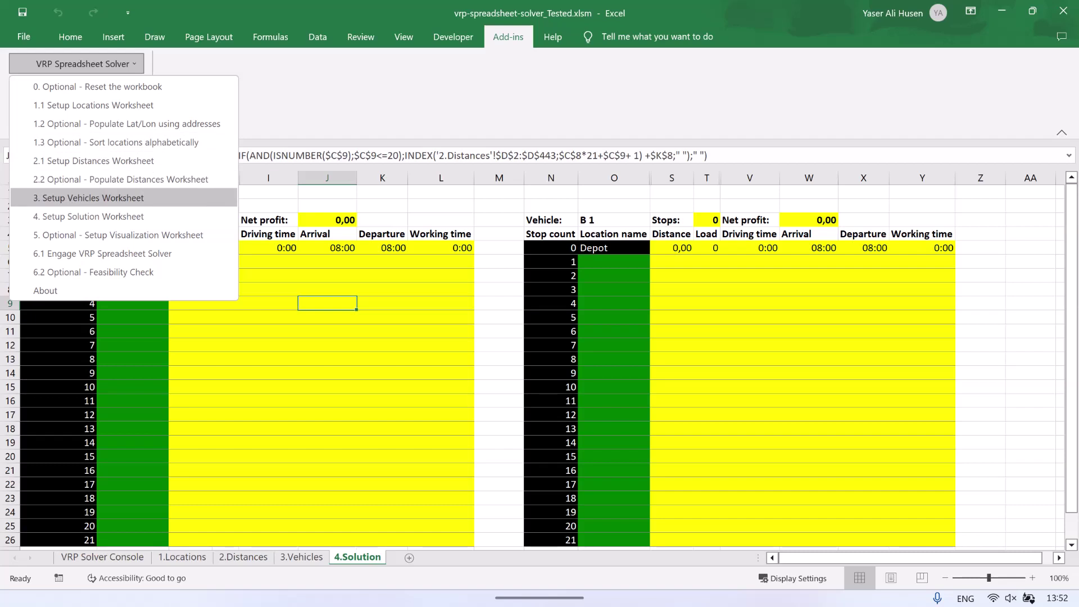
- Generate the map of the depot and 20 customers after accepting the Bing Maps terms
key(Return)
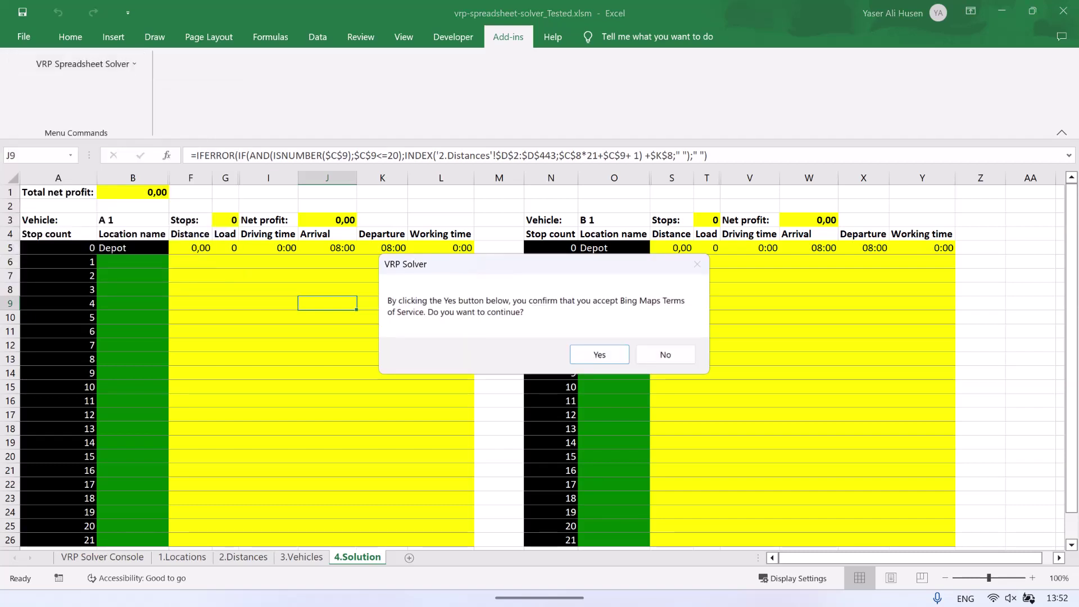
key(Return)
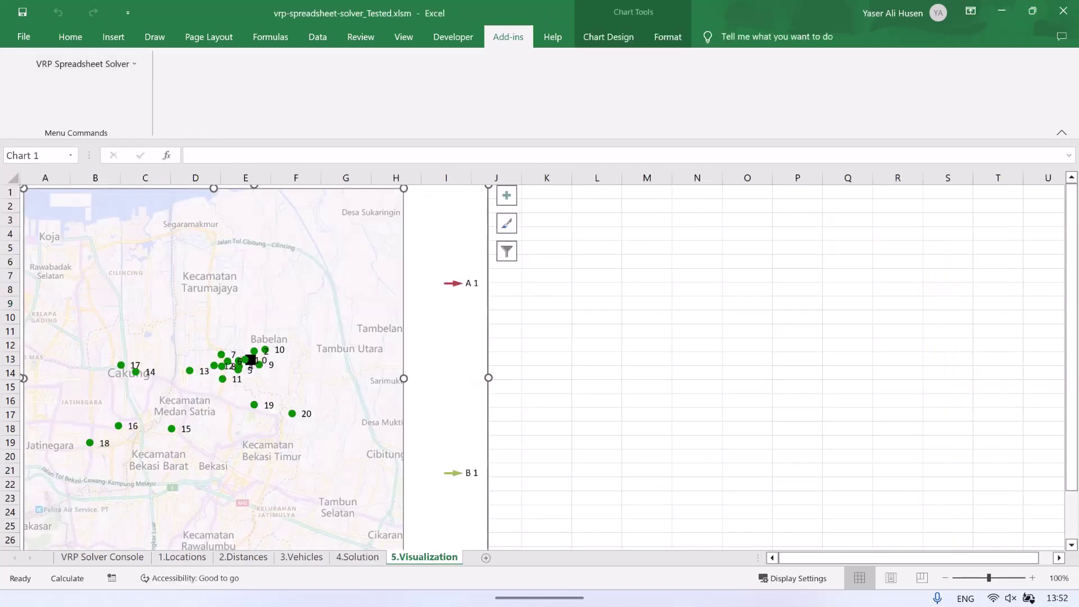
click(597, 345)
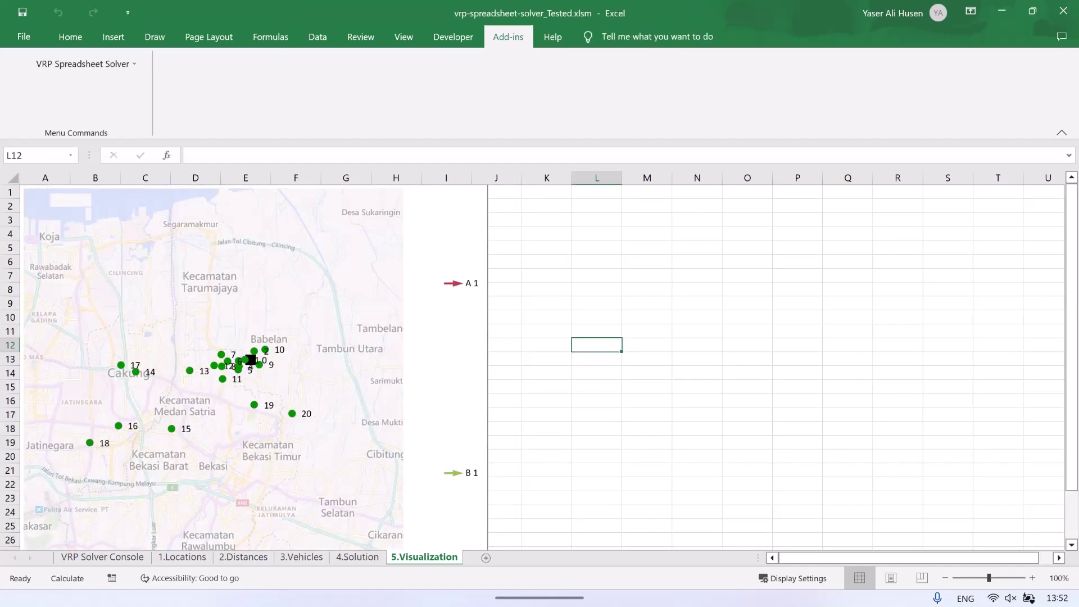
- Run the 60-second solve and keep the best solution, net profit 49,67
click(85, 63)
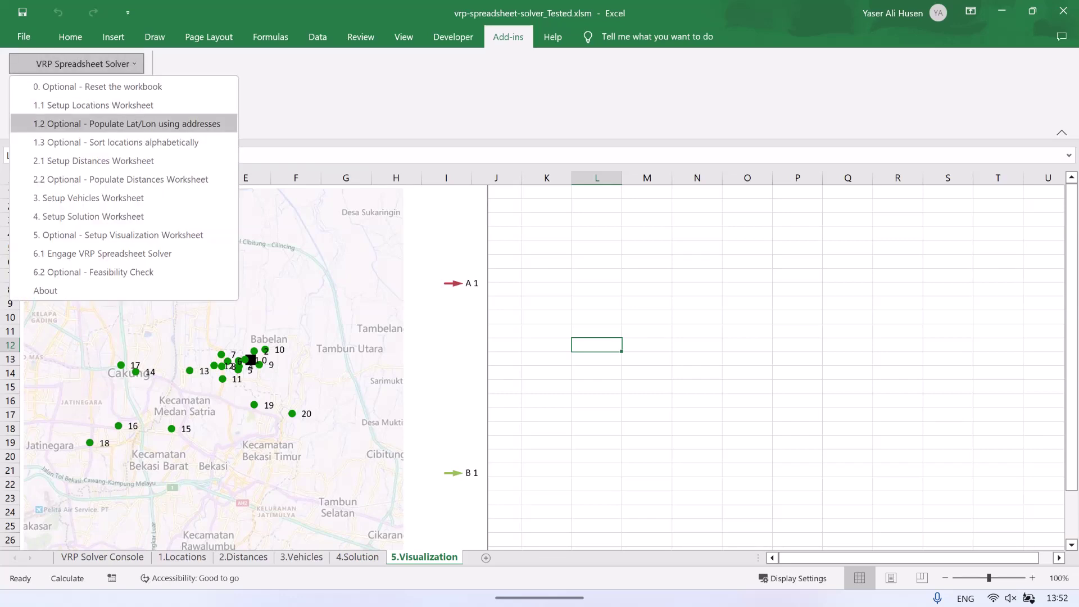
click(103, 253)
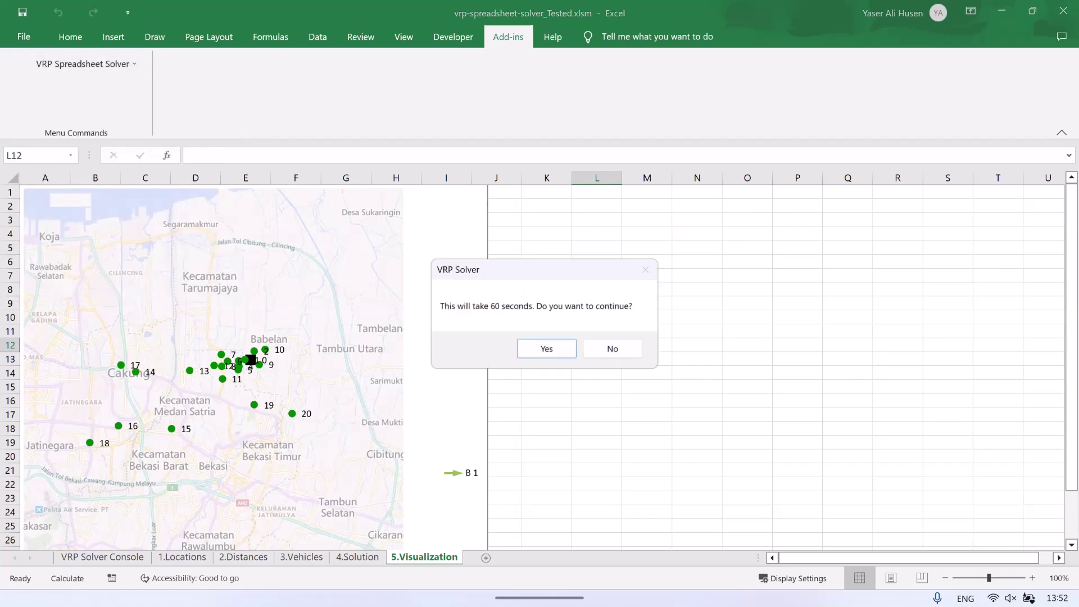
key(Return)
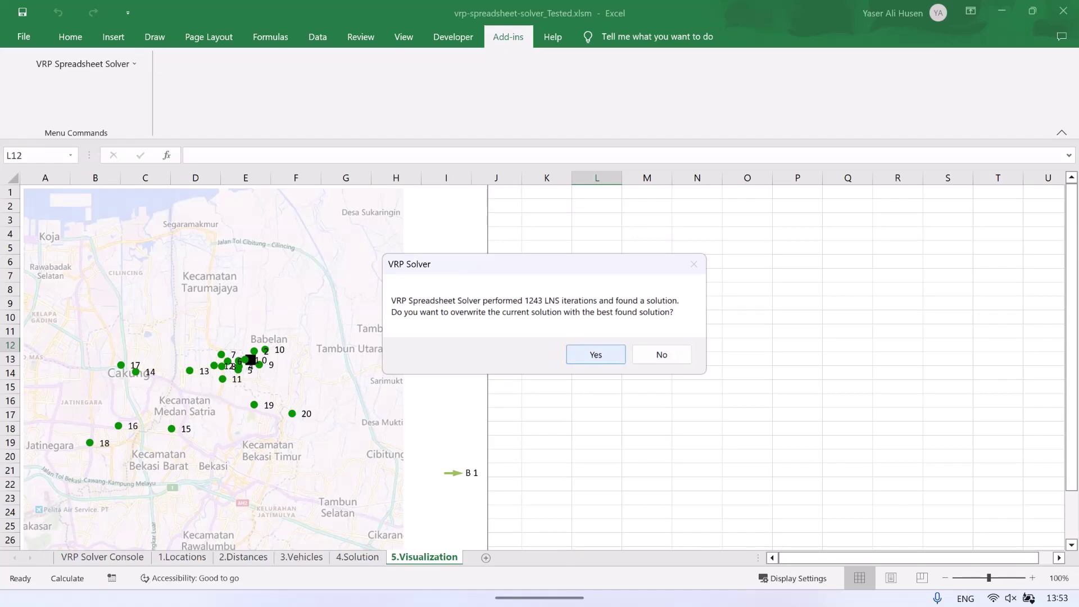
click(596, 354)
- Inspect vehicle A 1's stops, driving times, departure formula and total working time
click(382, 358)
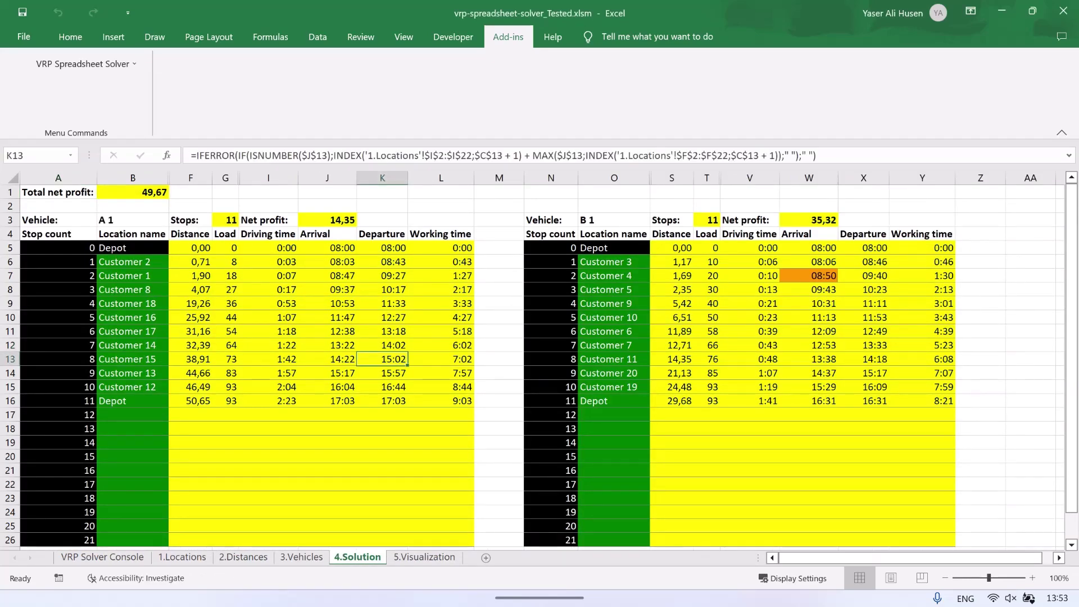
click(133, 219)
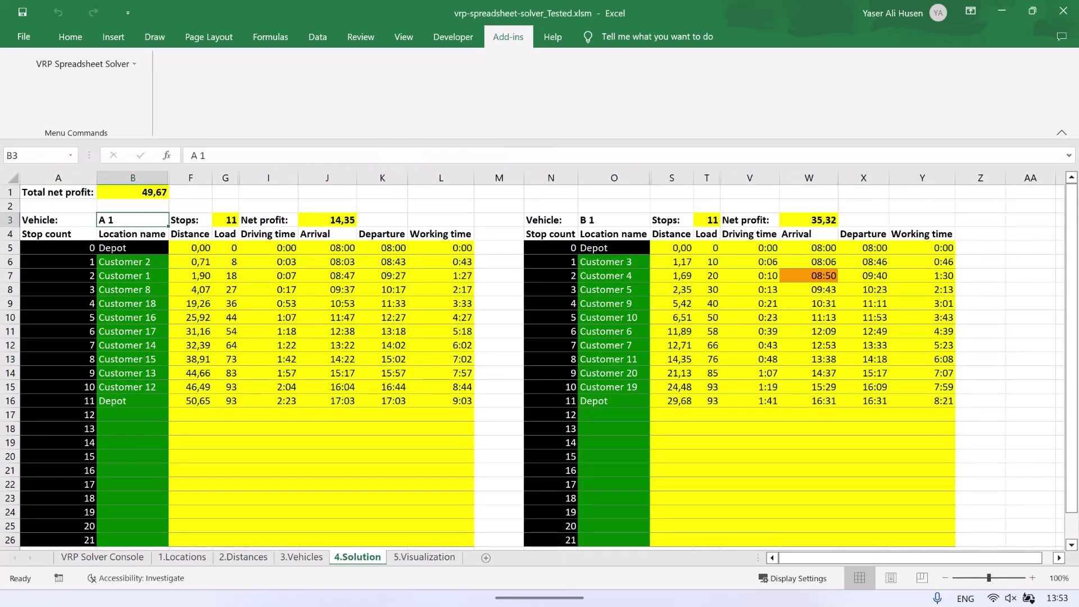
key(Down)
key(Down)
key(Down)
key(Down)
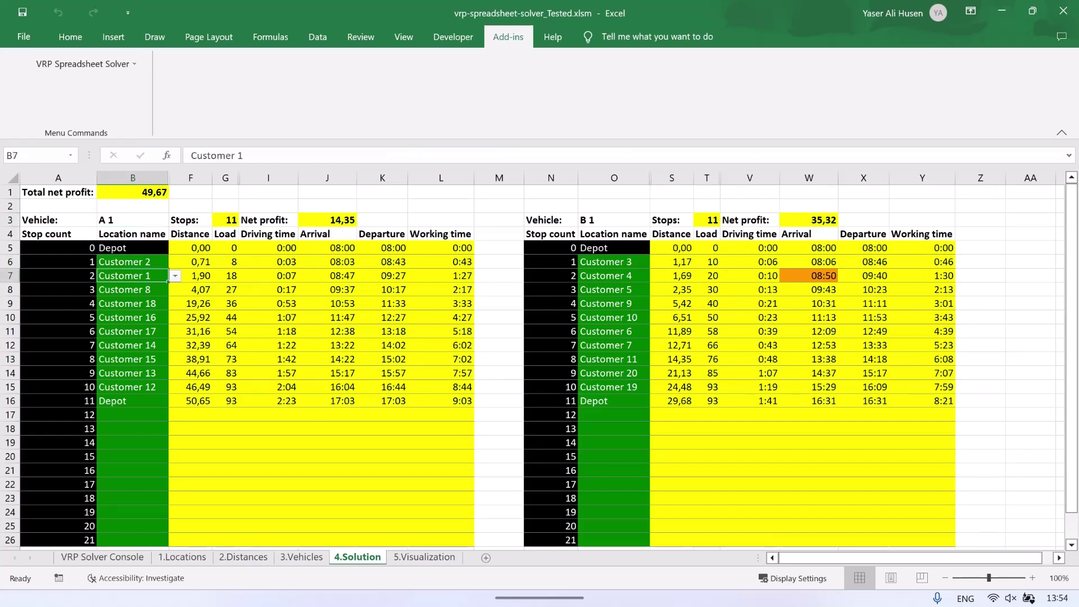
key(Down)
key(Down)
key(Down)
key(Down)
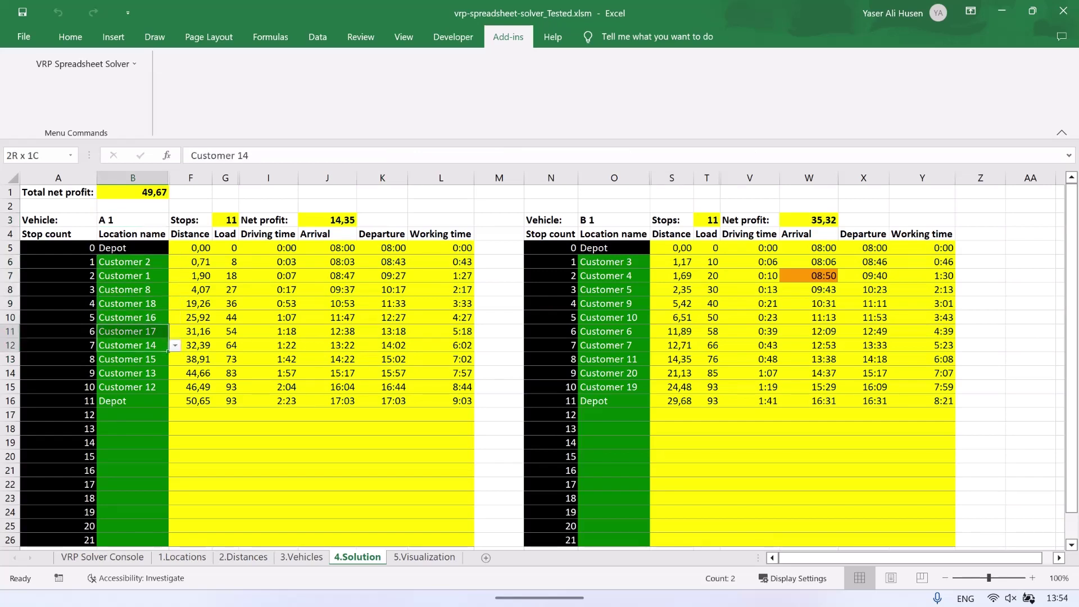
key(Down)
key(Down)
key(Down)
key(Down)
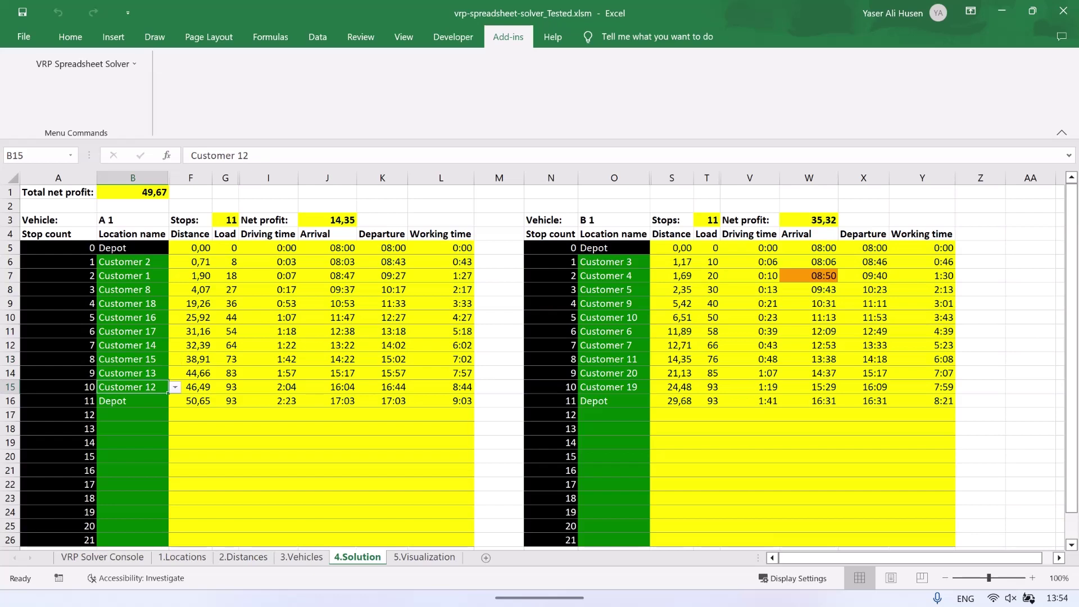
click(269, 233)
key(Down)
key(Down)
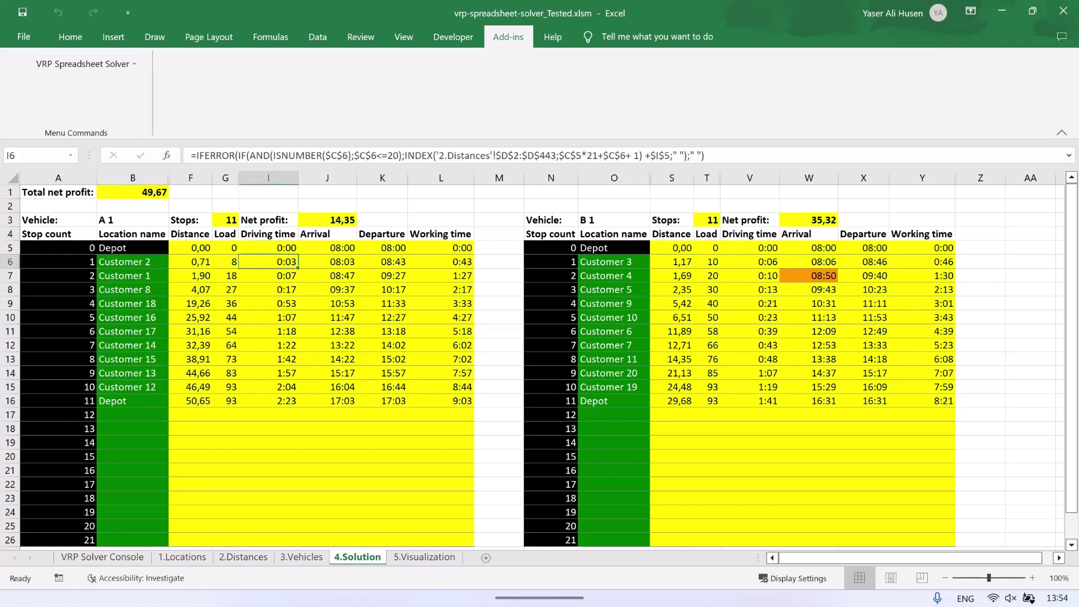
key(Up)
key(Right)
key(Right)
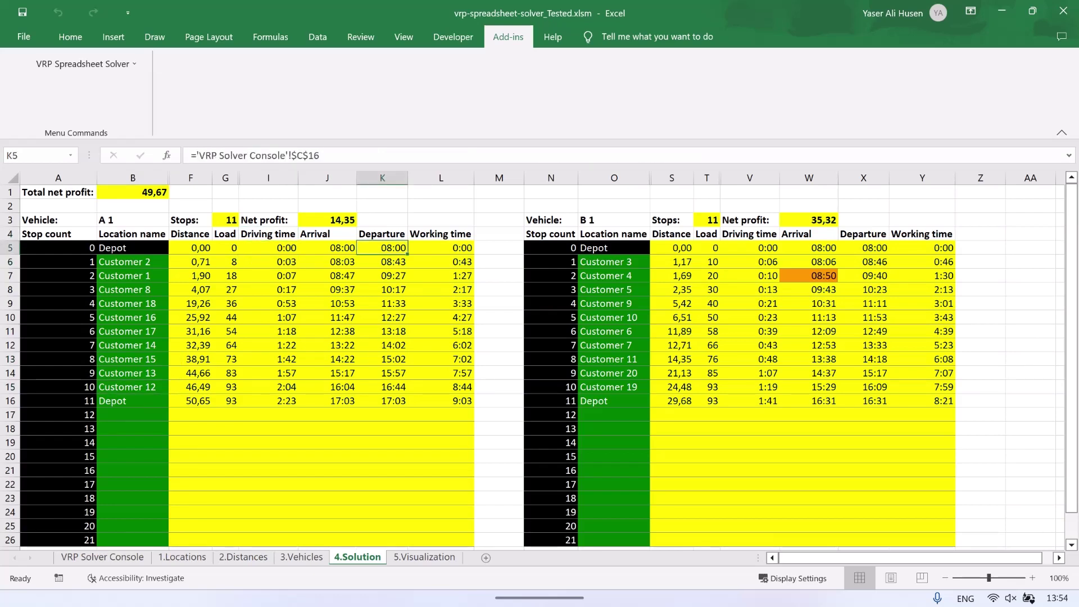
key(ctrl+Down)
key(Right)
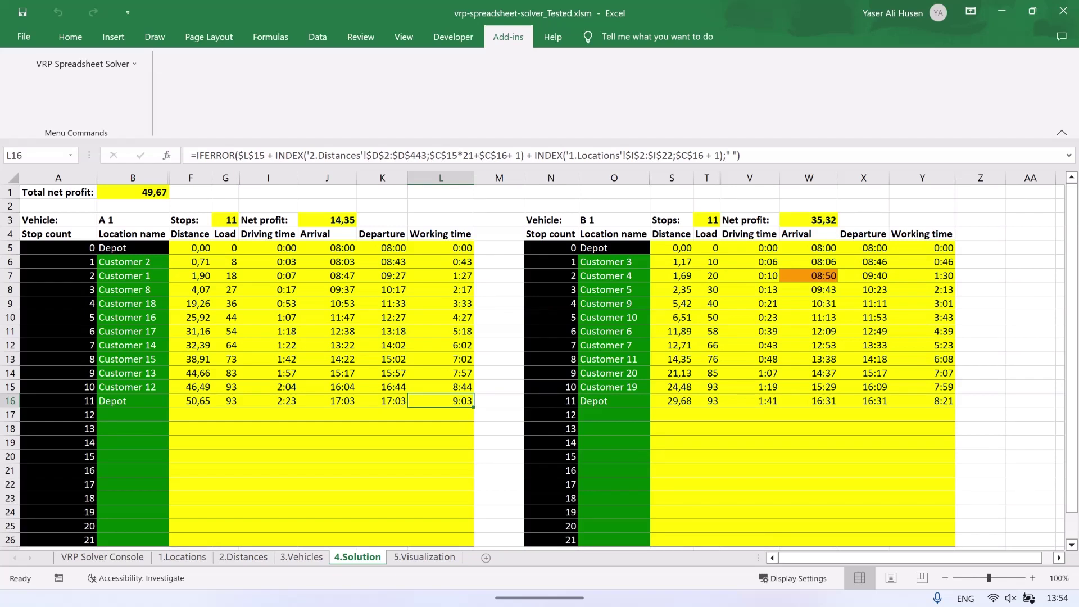
- Compare B 1's 08:50 arrival at Customer 4 with its time window, then show the route map
key(ctrl+Up)
key(Right)
key(Right)
key(Right)
key(Right)
key(Right)
key(Right)
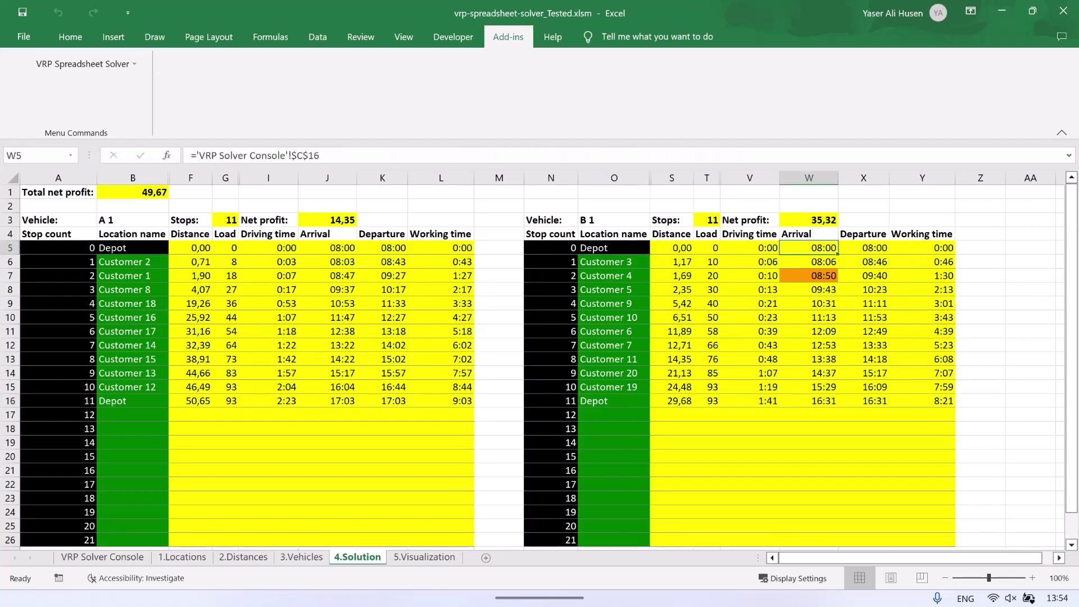
key(Down)
key(Down)
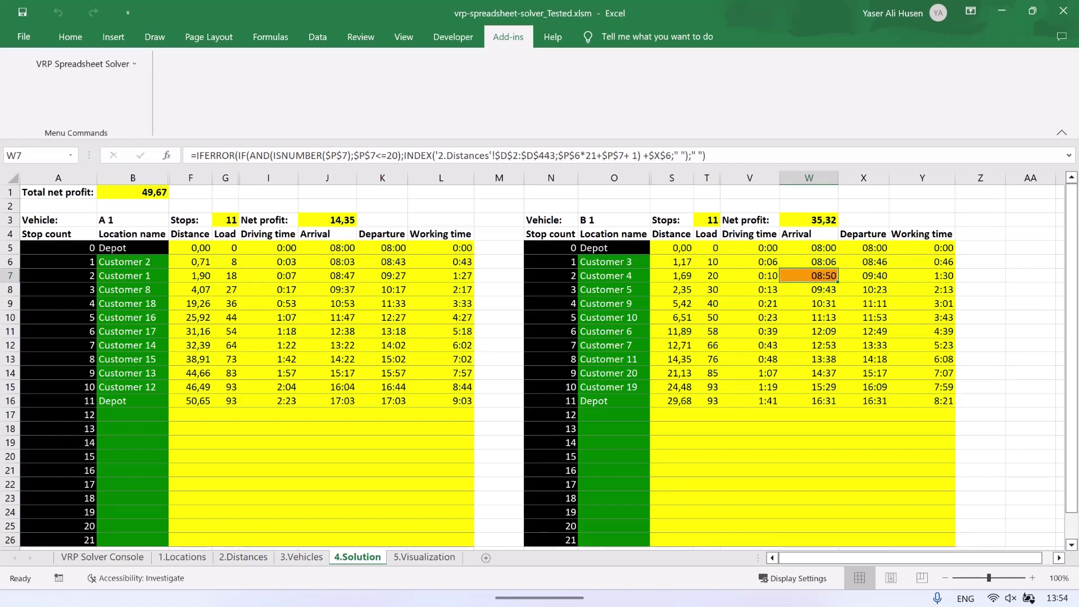
click(182, 556)
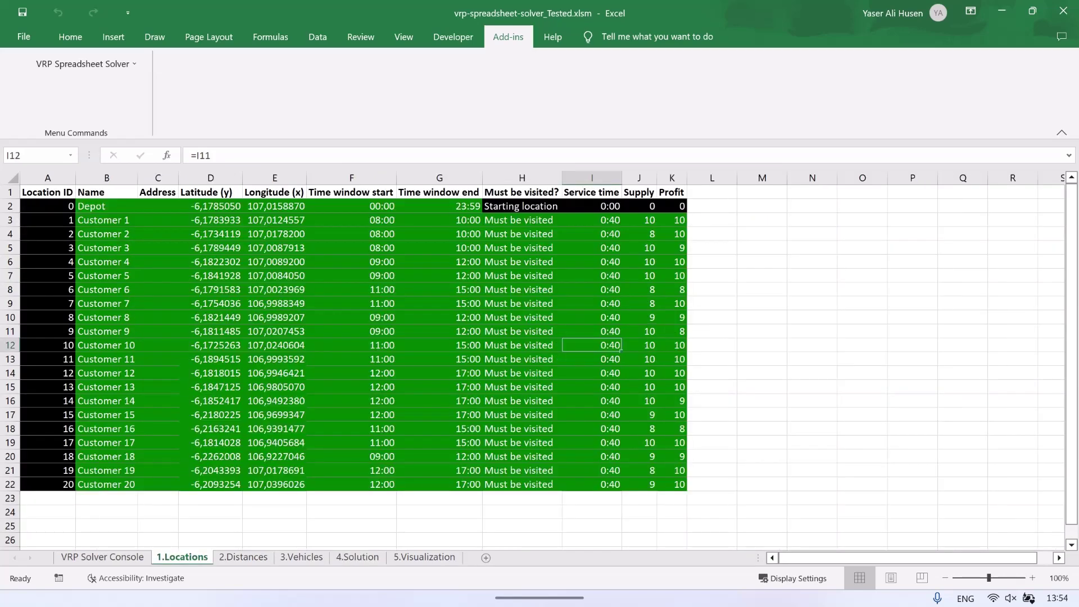
click(351, 262)
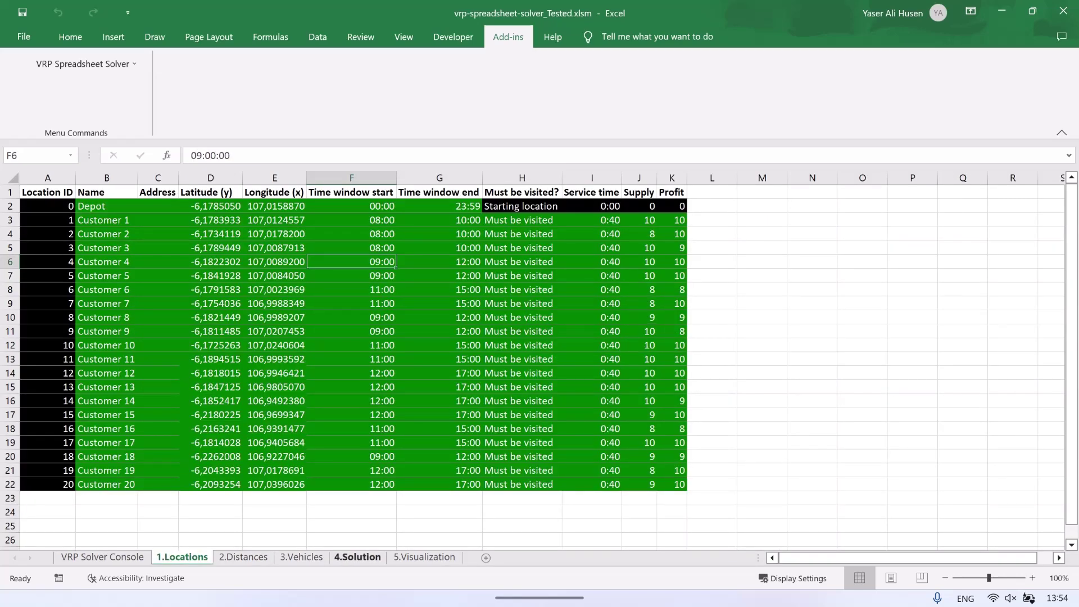
click(356, 557)
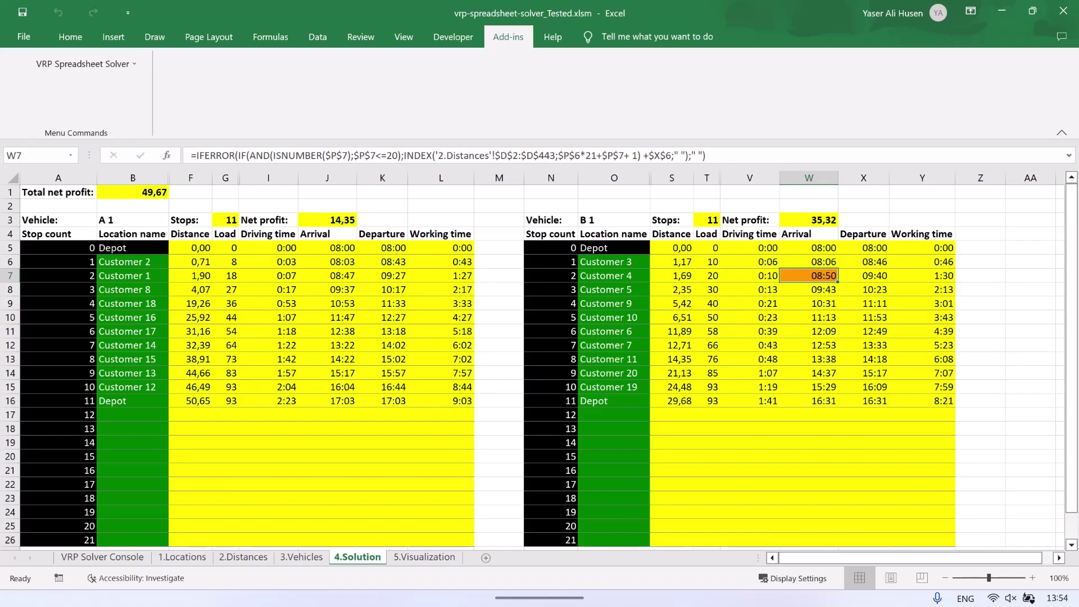
key(Down)
key(Down)
key(Down)
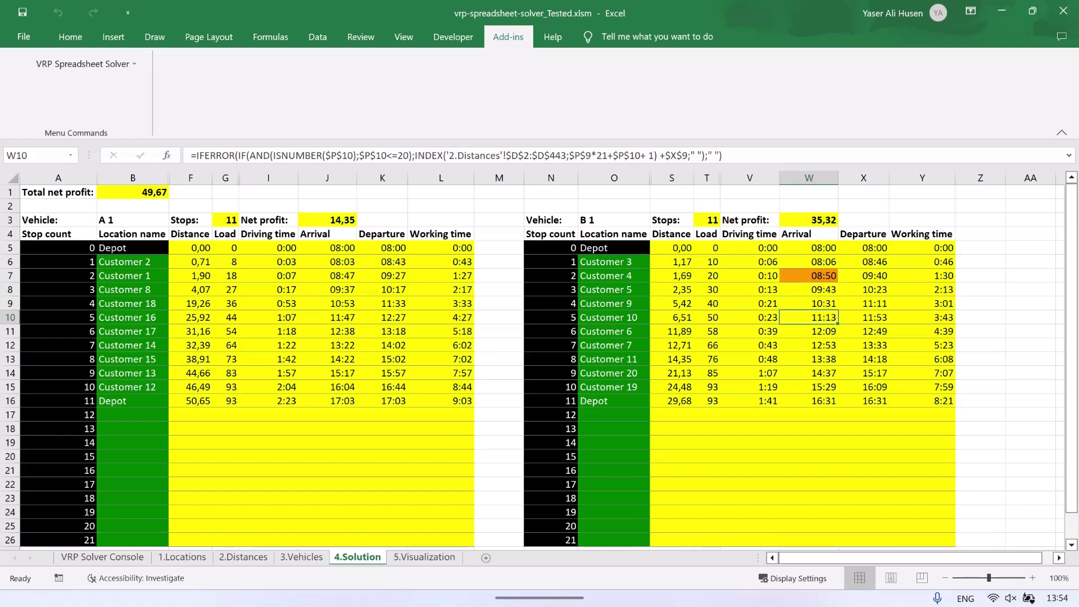
key(Down)
key(Down)
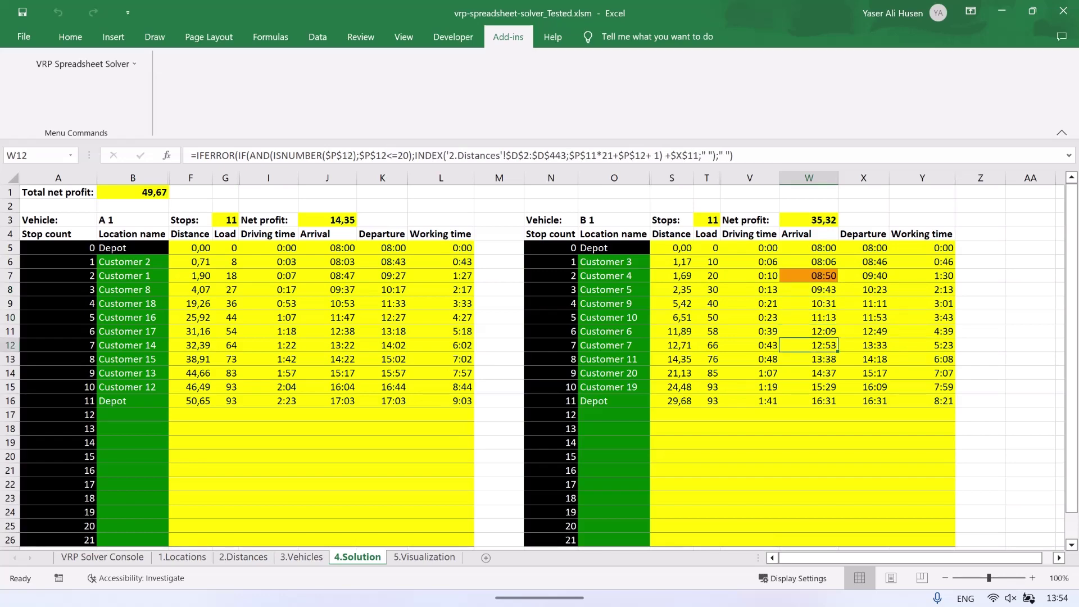
key(ctrl+Page_Down)
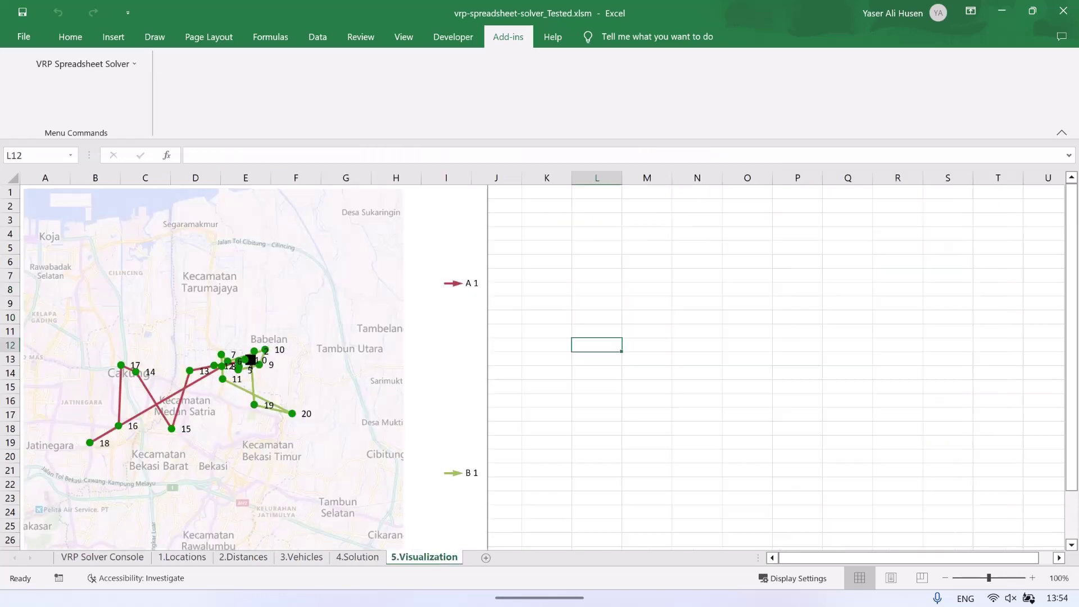
- Browse the Locations and map sheets, then return to B 1's distance column on Solution
key(Down)
key(Down)
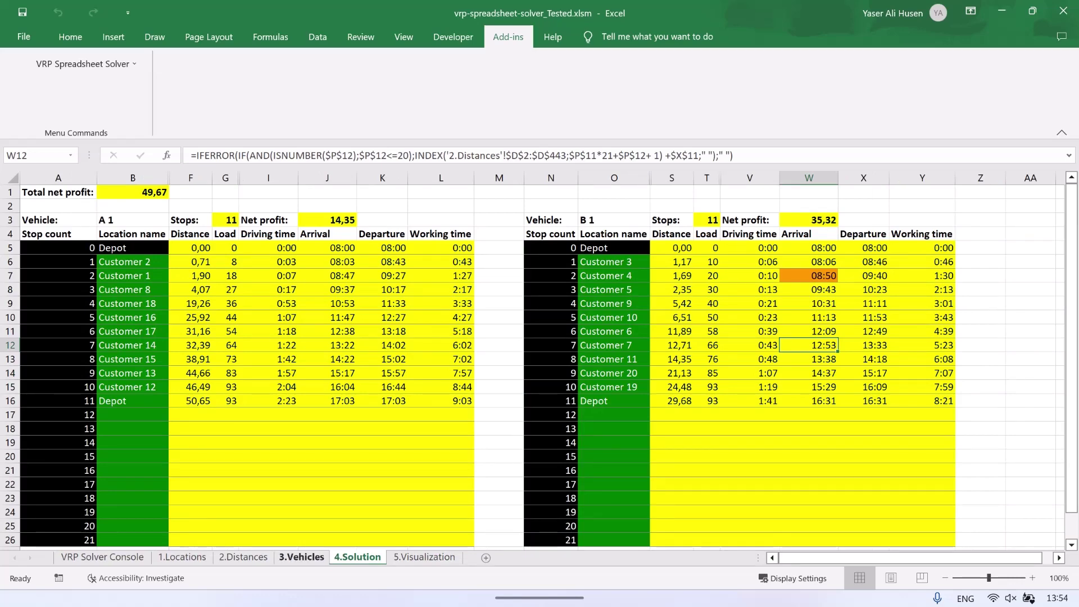
key(ctrl+Page_Up)
key(ctrl+Page_Up)
key(ctrl+Page_Up)
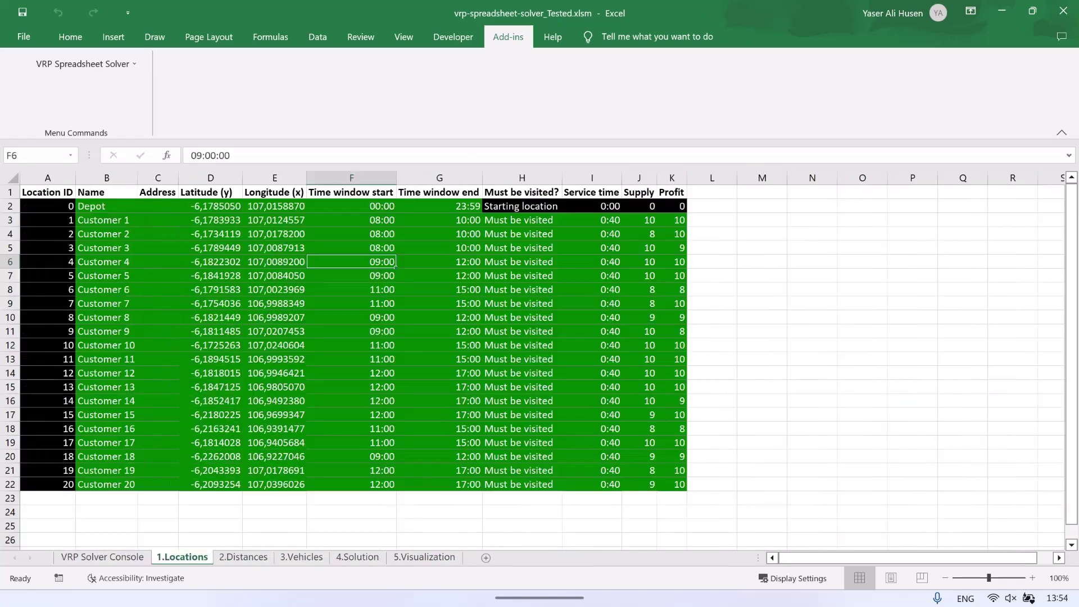
key(ctrl+Page_Down)
key(ctrl+Page_Down)
key(ctrl+Page_Down)
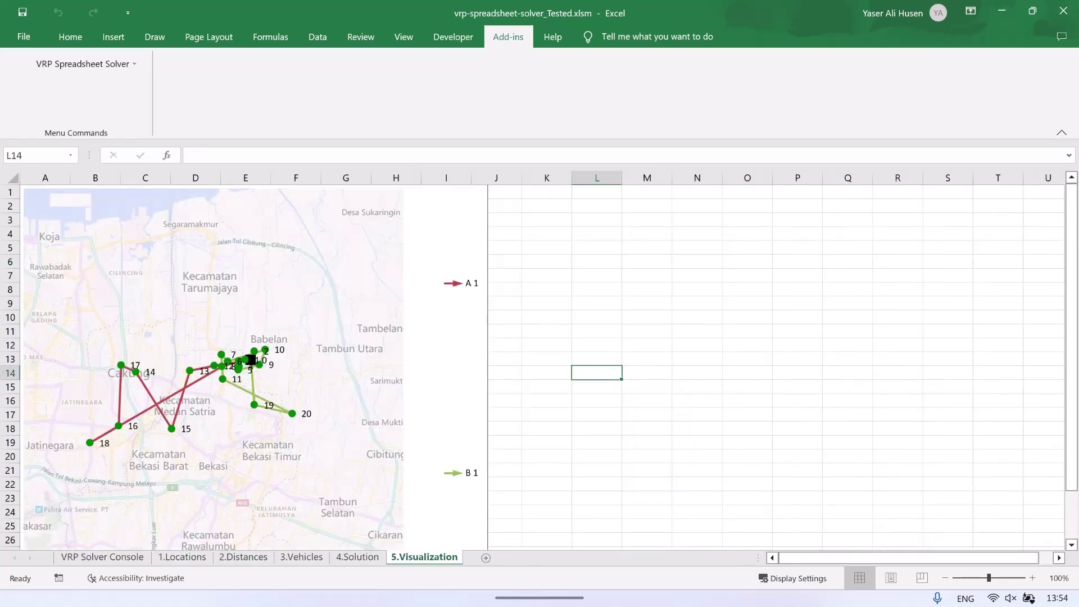
key(ctrl+Page_Up)
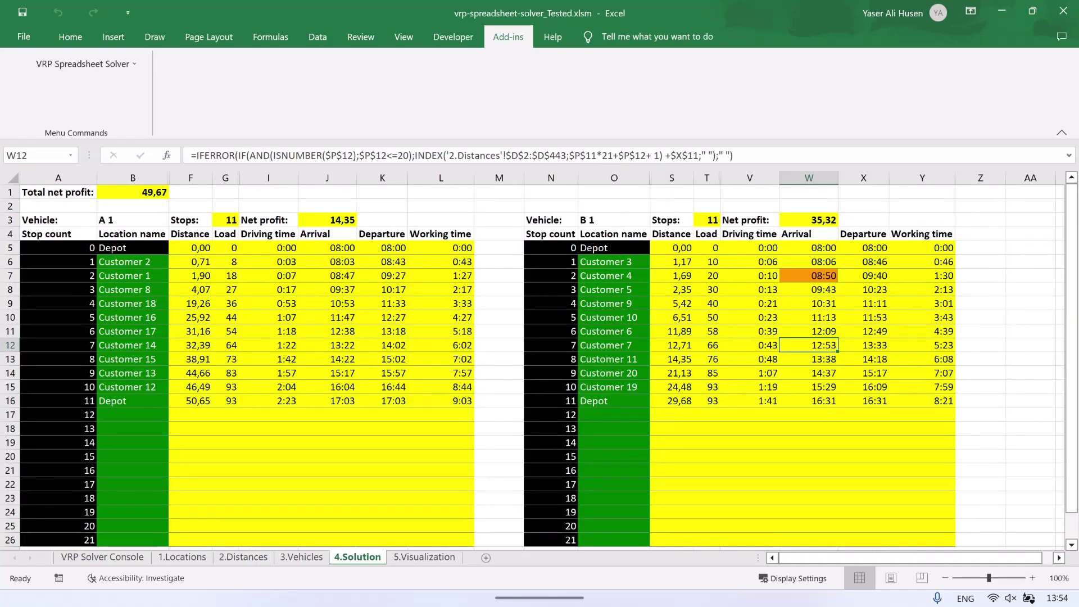
key(Down)
key(Left)
key(Left)
key(Left)
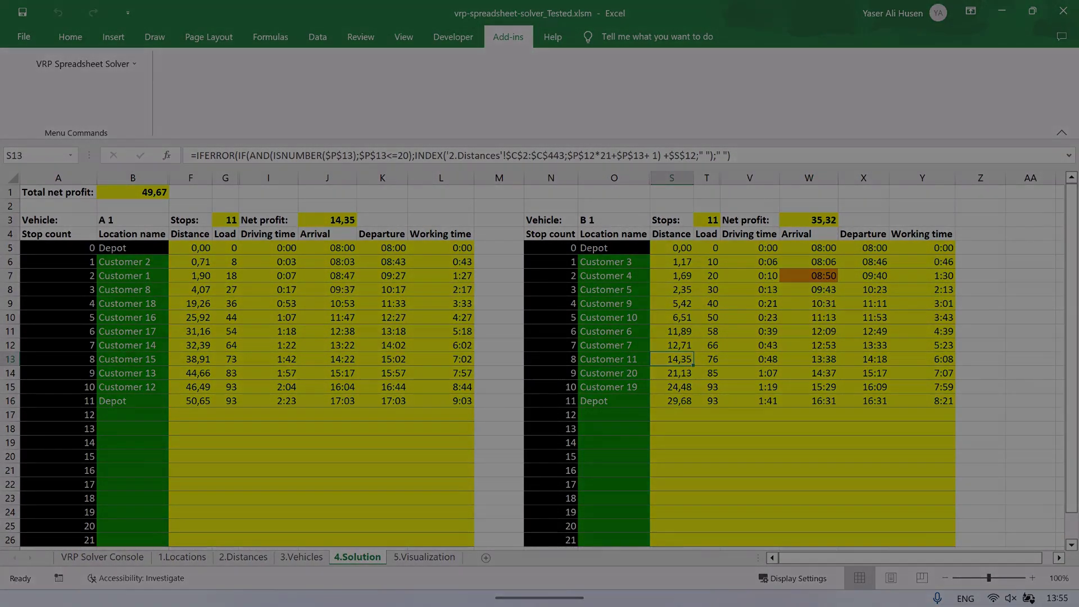